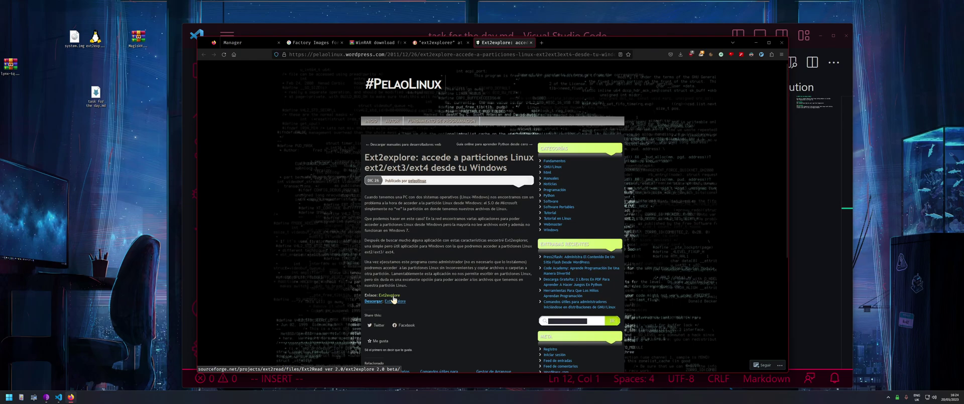
Open the blog post's Ext2explore link in a new tab and go to the Ext2Read project page on SourceForge.
right_click(395, 300)
left_click(416, 304)
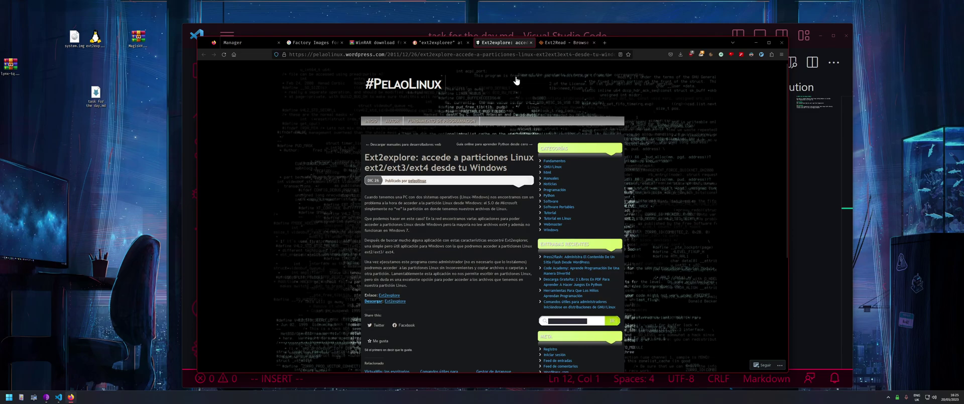
left_click(553, 42)
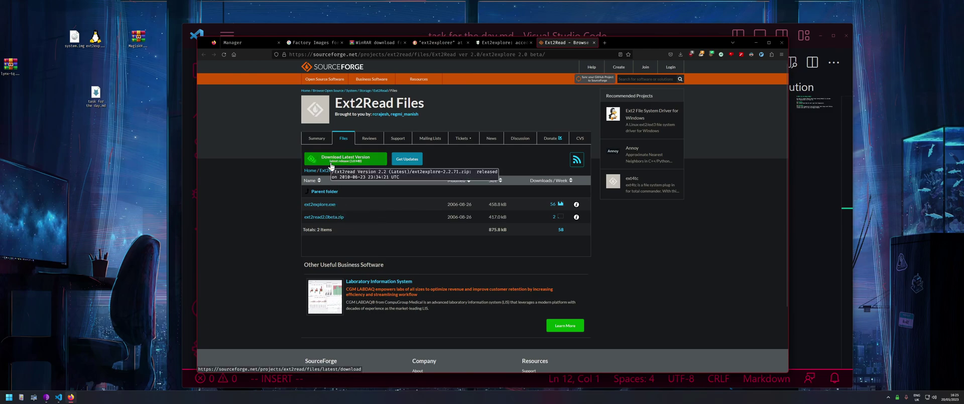
left_click(381, 91)
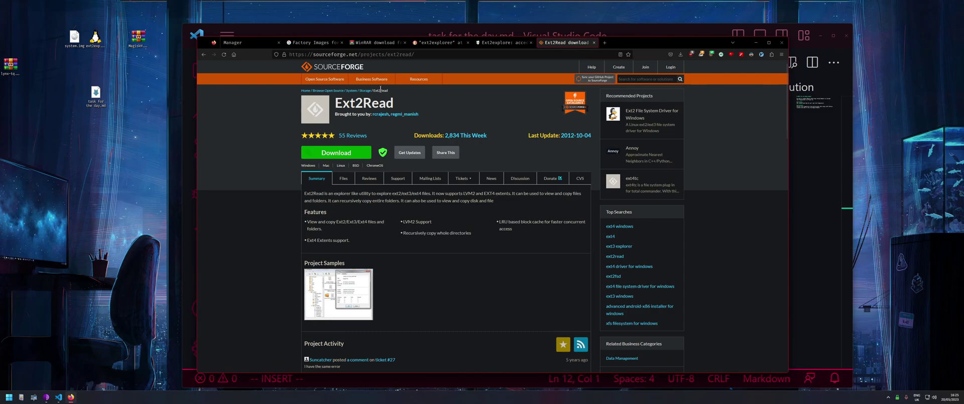
left_click(344, 154)
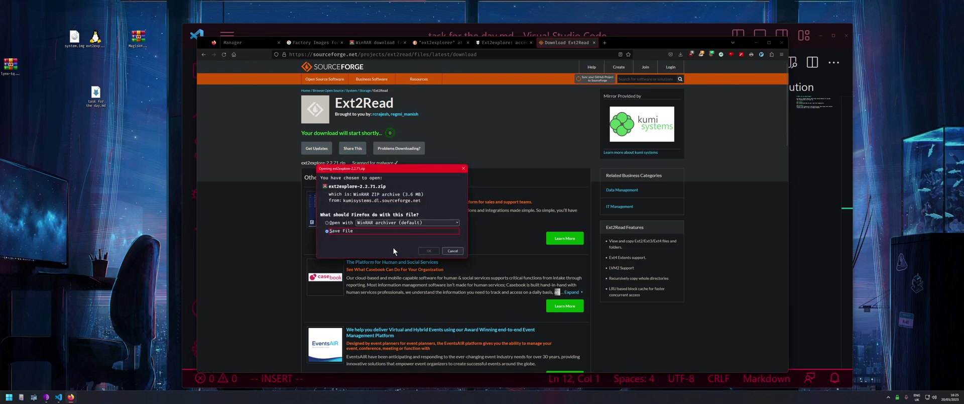
left_click(334, 223)
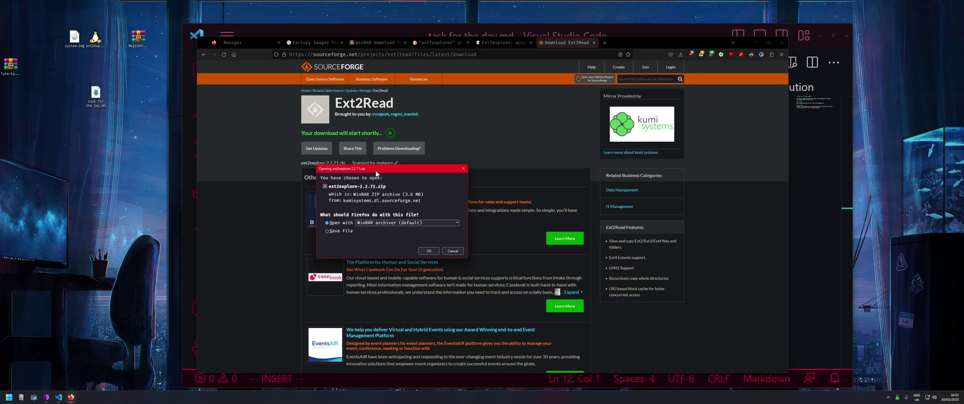
left_click_drag(376, 173, 423, 173)
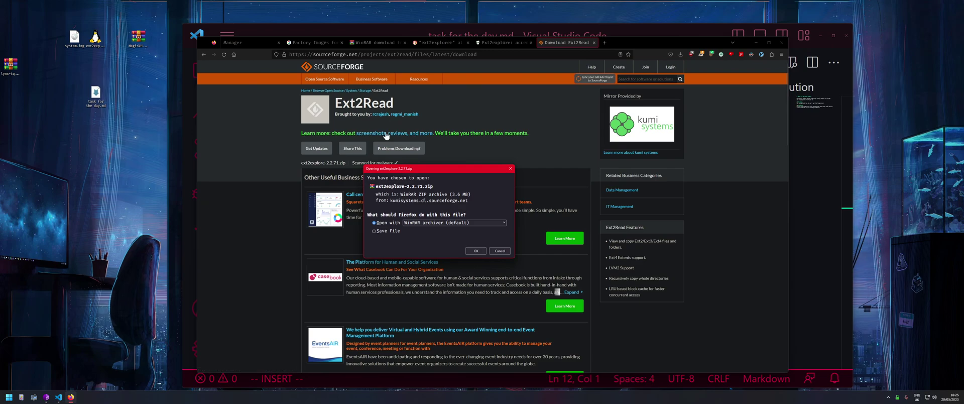
left_click(500, 251)
Close the SourceForge, Ext2explore blog post and ext2explorer search results tabs.
left_click(594, 43)
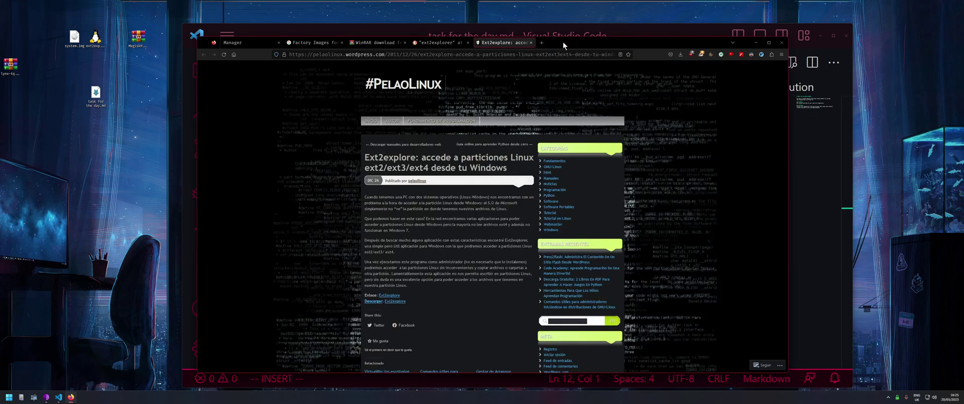
left_click(532, 43)
scroll(444, 65, "up", 15)
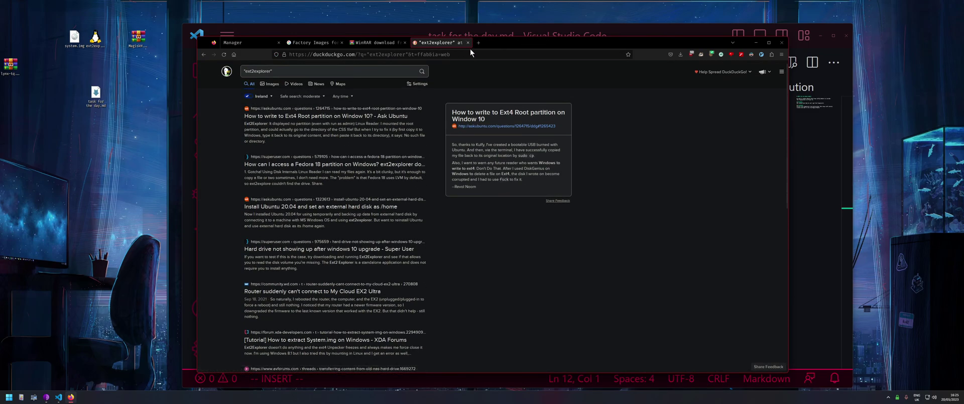
left_click(467, 43)
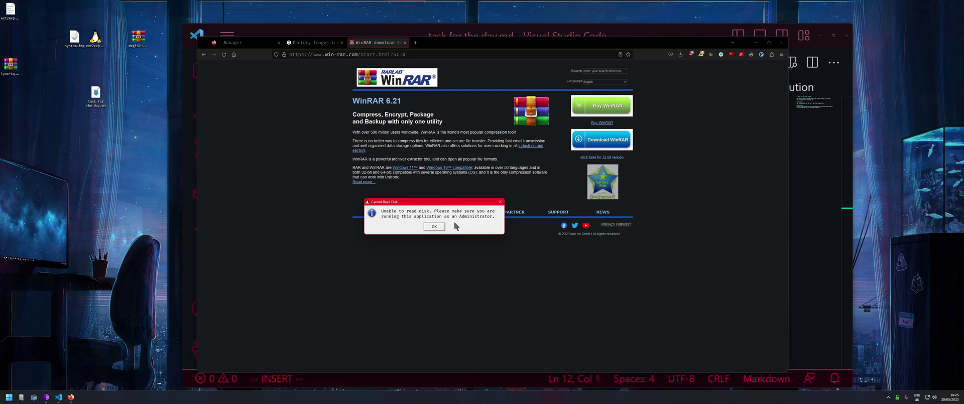
Dismiss the disk message in Ext2explore and open the disk image system.img from the Desktop.
left_click(434, 226)
left_click_drag(171, 82, 269, 153)
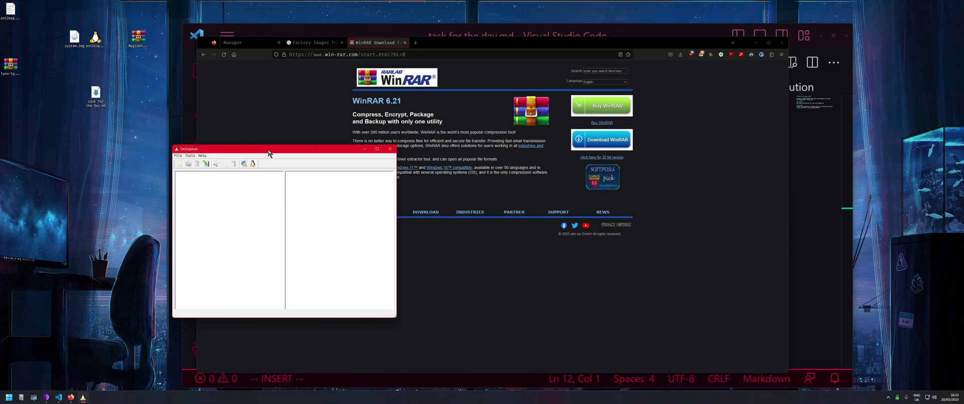
left_click(179, 164)
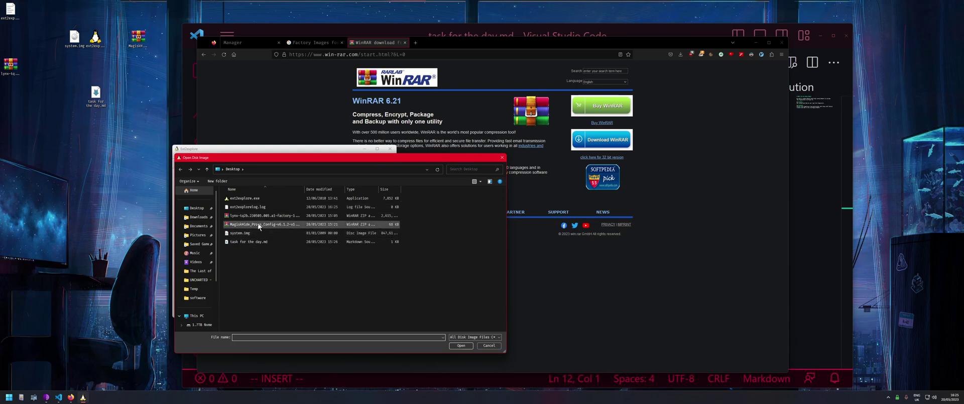
left_click(241, 232)
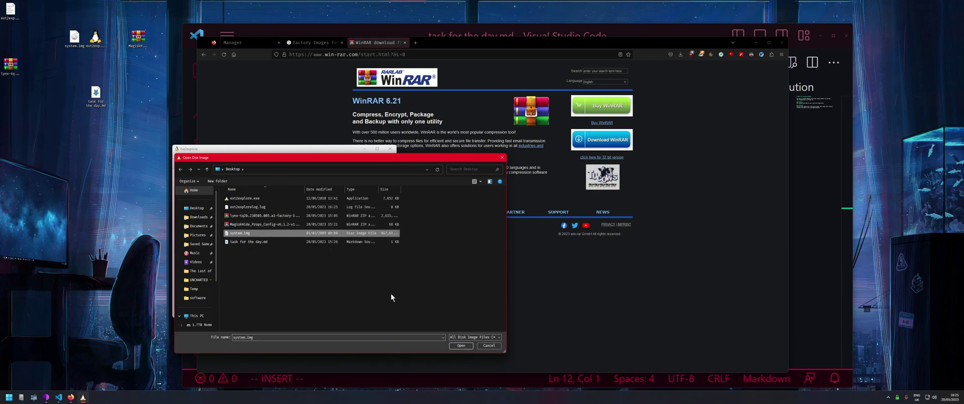
left_click(454, 346)
Browse the root of the loaded system.img, widen the window and open its system folder.
left_click(307, 189)
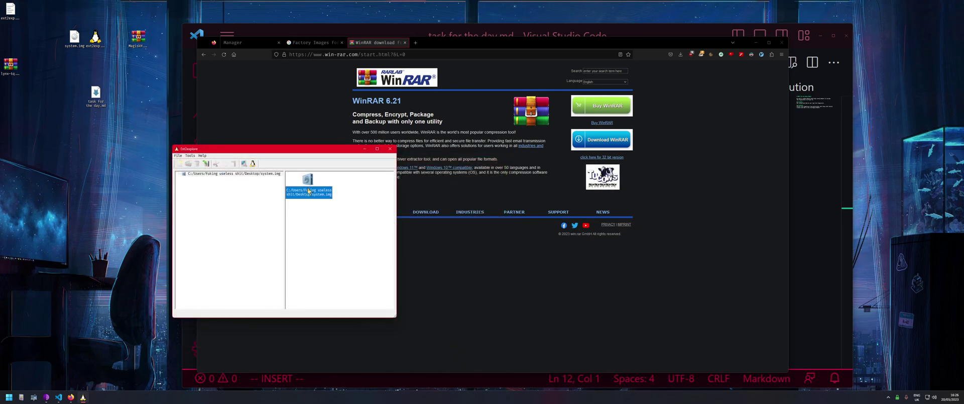
double_click(308, 190)
left_click_drag(399, 199, 546, 201)
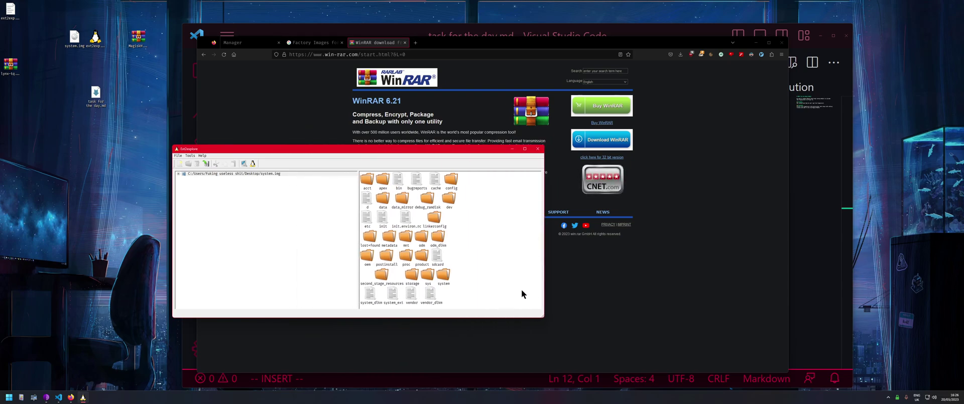
double_click(441, 274)
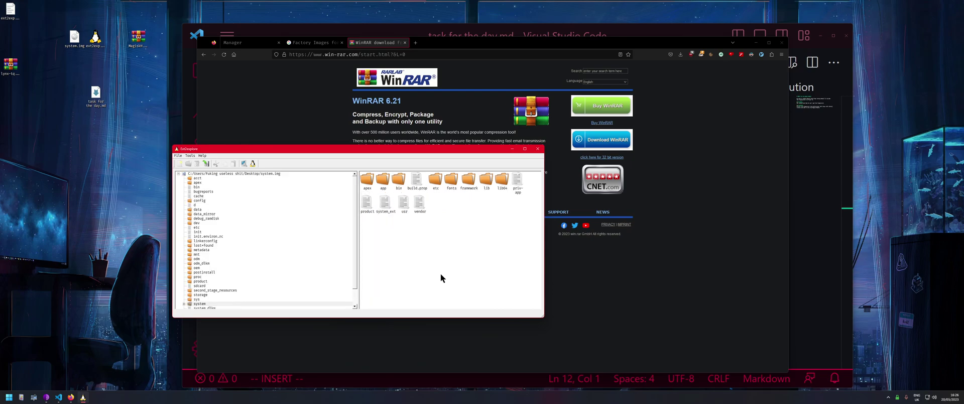
Save build.prop from the image's system folder to the Desktop and close Ext2explore.
left_click(417, 181)
right_click(417, 182)
left_click(426, 185)
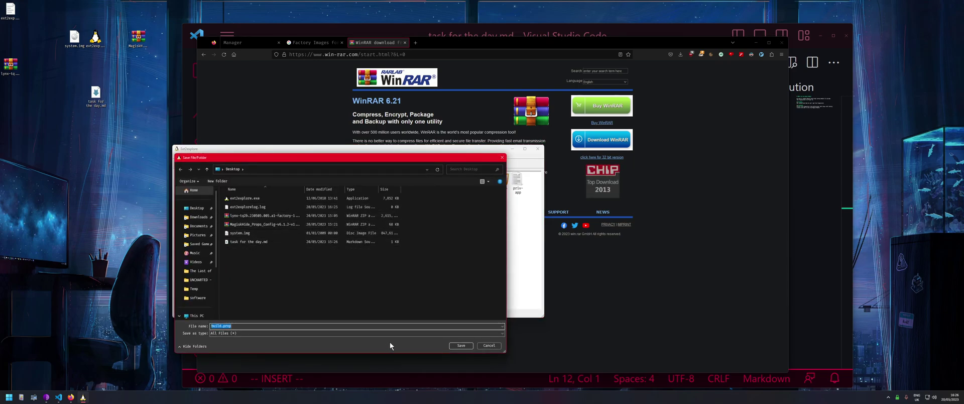
left_click(456, 344)
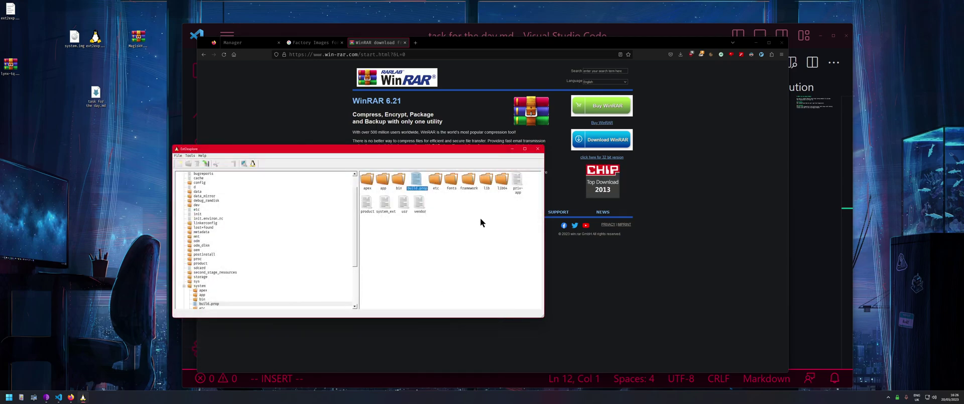
left_click(538, 149)
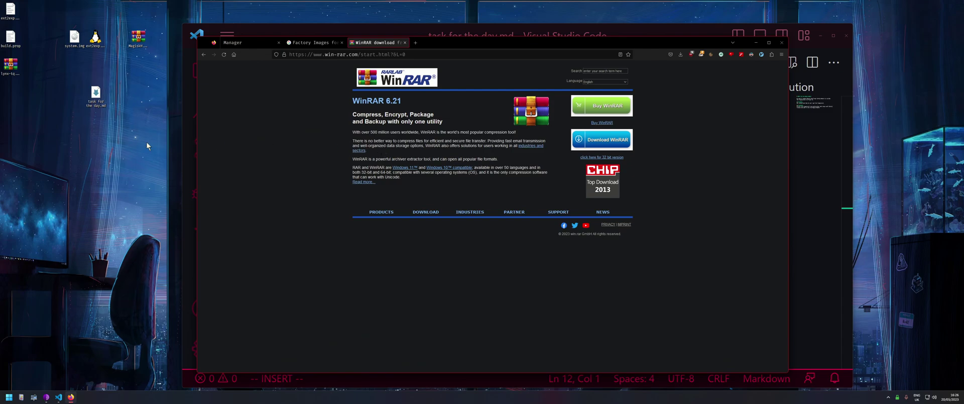
Open the extracted build.prop from the Desktop in Visual Studio Code.
double_click(10, 38)
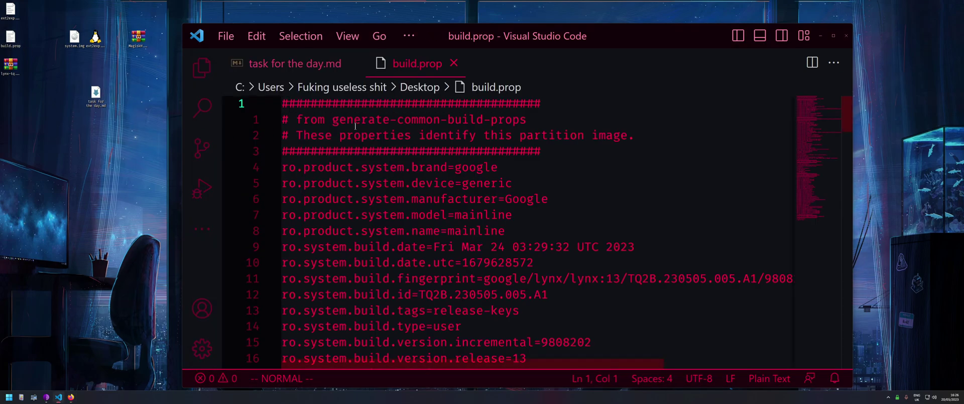
left_click_drag(427, 32, 341, 33)
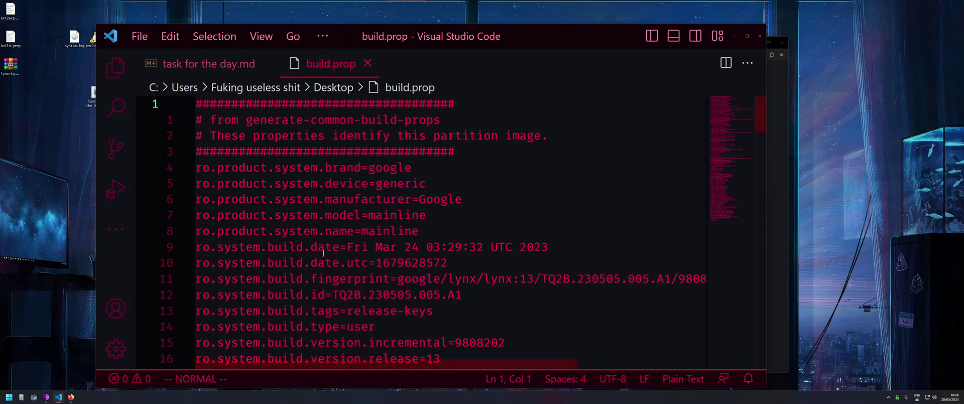
scroll(337, 213, "down", 1)
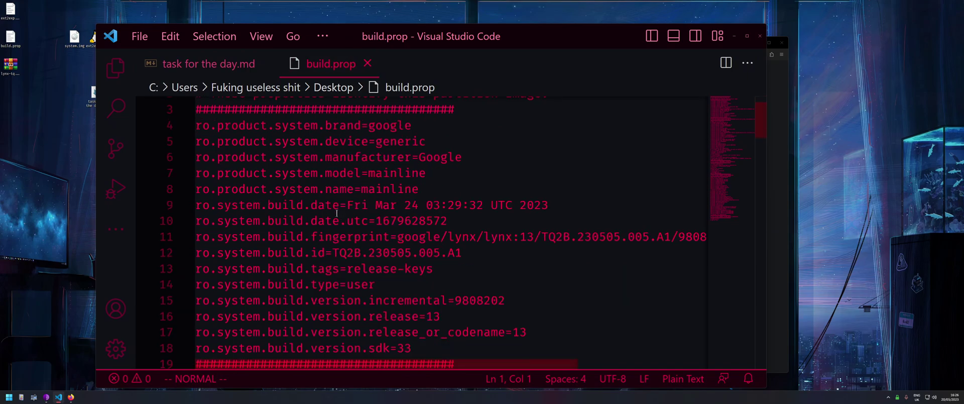
Delete the text "ro.system.build.fingerprint=" from line 12 of build.prop, keeping only the fingerprint value.
double_click(386, 238)
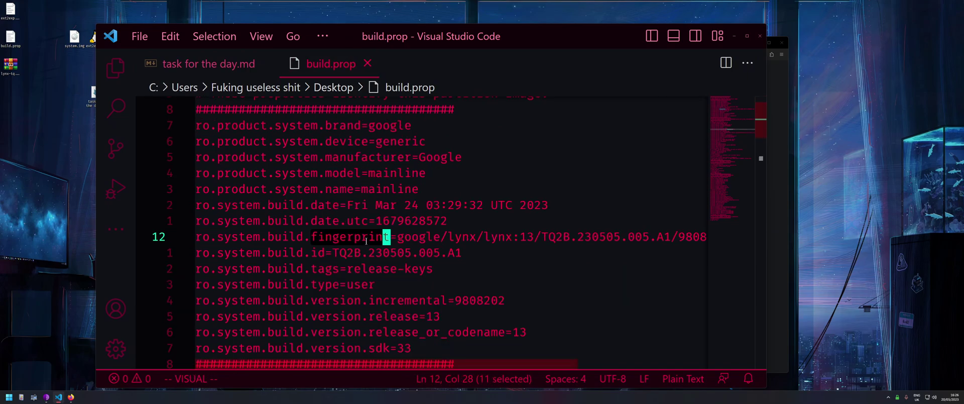
left_click(394, 240)
key("i")
key("BackSpace")
key("BackSpace")
key("BackSpace")
key("BackSpace")
key("BackSpace")
key("BackSpace")
key("BackSpace")
key("BackSpace")
key("BackSpace")
key("BackSpace")
key("BackSpace")
key("BackSpace")
key("BackSpace")
key("BackSpace")
key("BackSpace")
key("BackSpace")
key("BackSpace")
key("BackSpace")
key("BackSpace")
key("BackSpace")
key("BackSpace")
key("BackSpace")
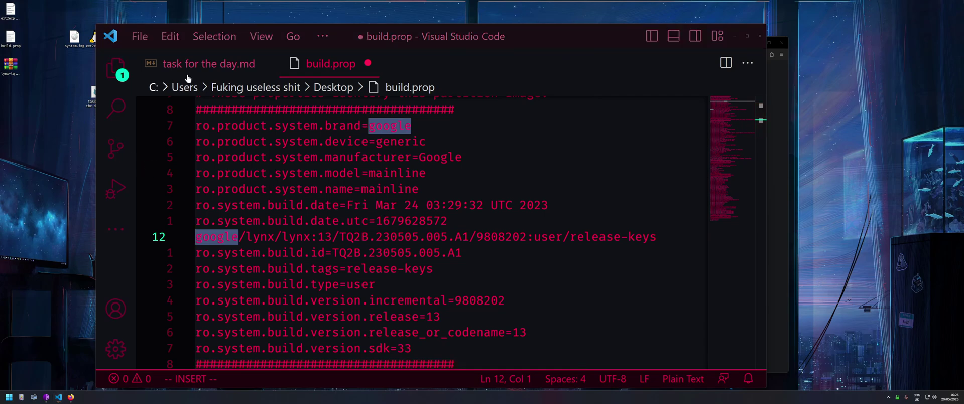
Switch to Firefox, search a new tab for "magisk hide props config" and open the cnrd/MagiskHide-Props-Config GitHub repository.
left_click_drag(534, 42, 568, 60)
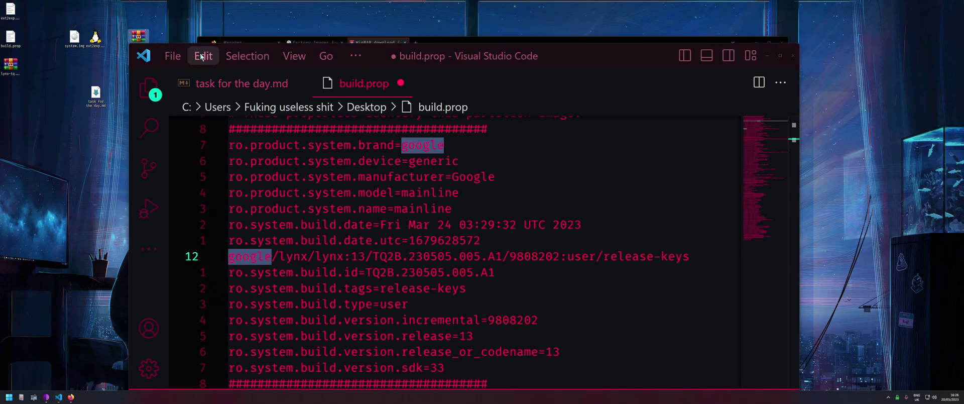
mouse_move(612, 74)
left_mouse_down()
mouse_move(614, 101)
mouse_move(640, 85)
mouse_move(620, 83)
left_mouse_up()
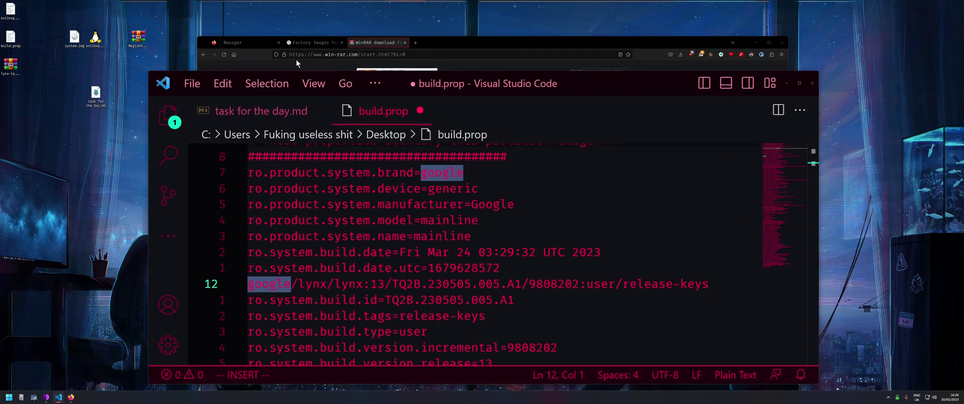
left_click(136, 39)
left_click(416, 42)
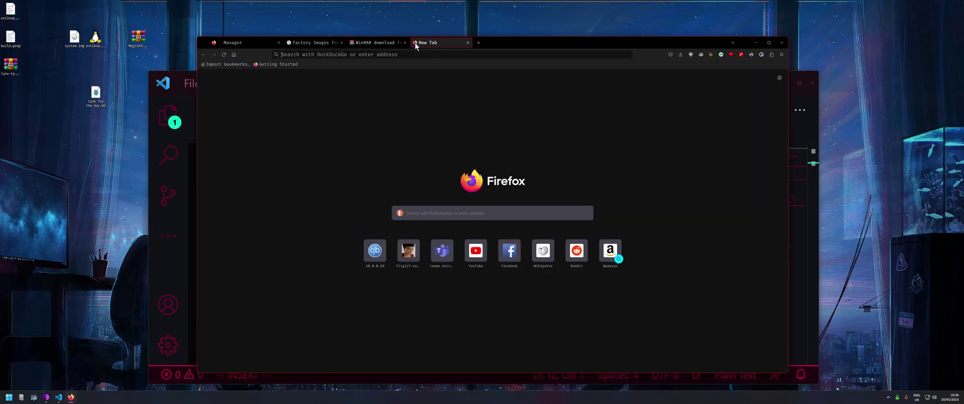
type("magisk hide")
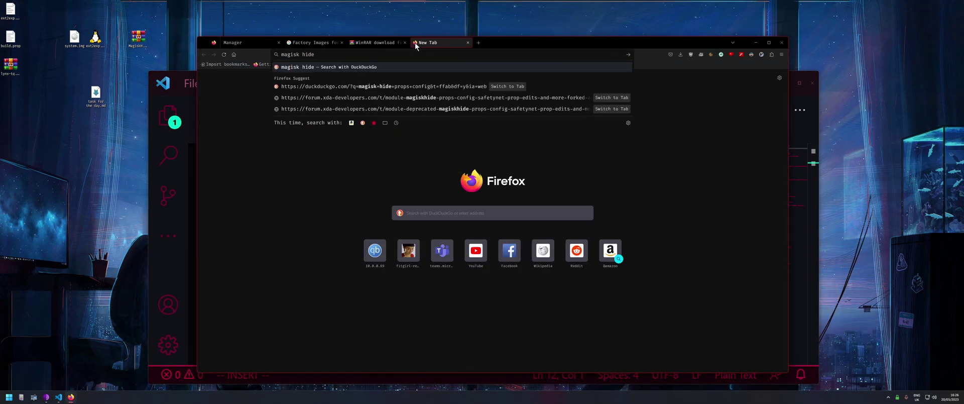
type(" props config")
key("Return")
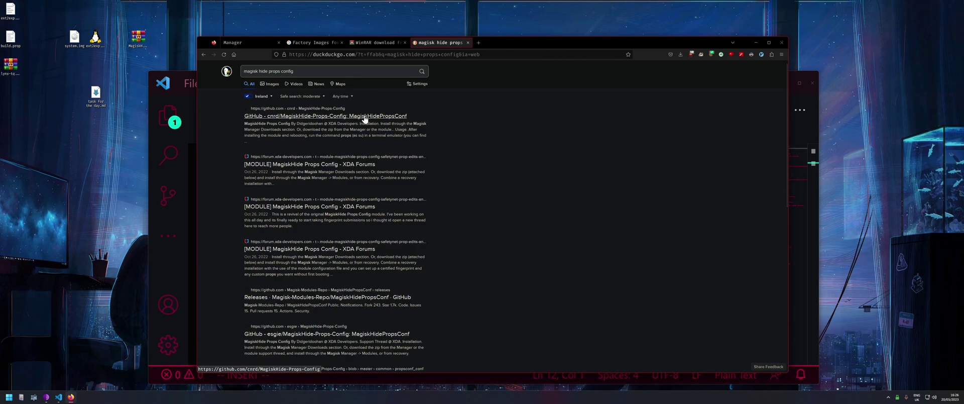
left_click(364, 116)
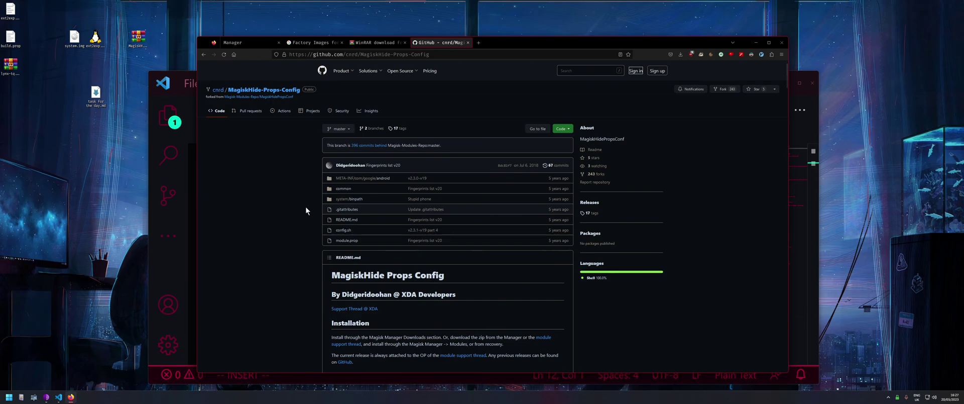
mouse_move(254, 100)
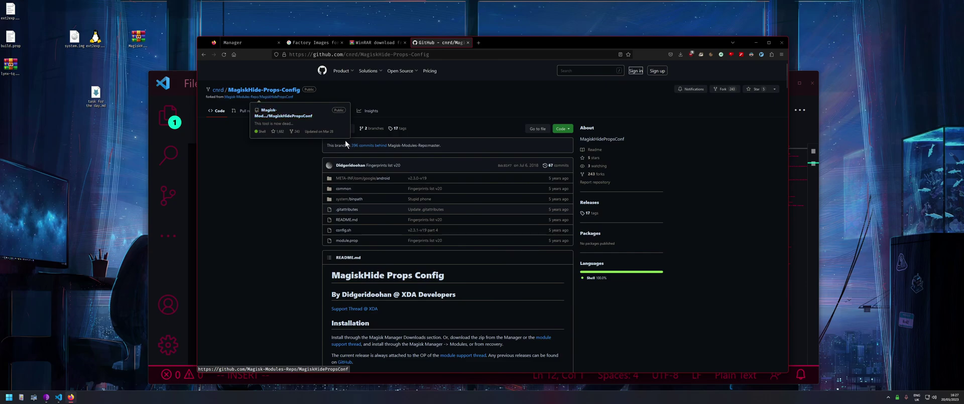
Search the web for "magisk fox manager" in a new tab.
left_click(479, 42)
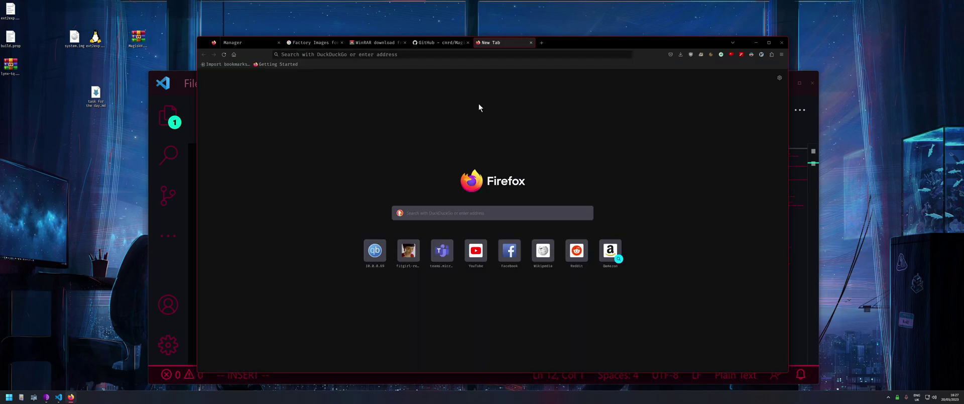
type("magisk f")
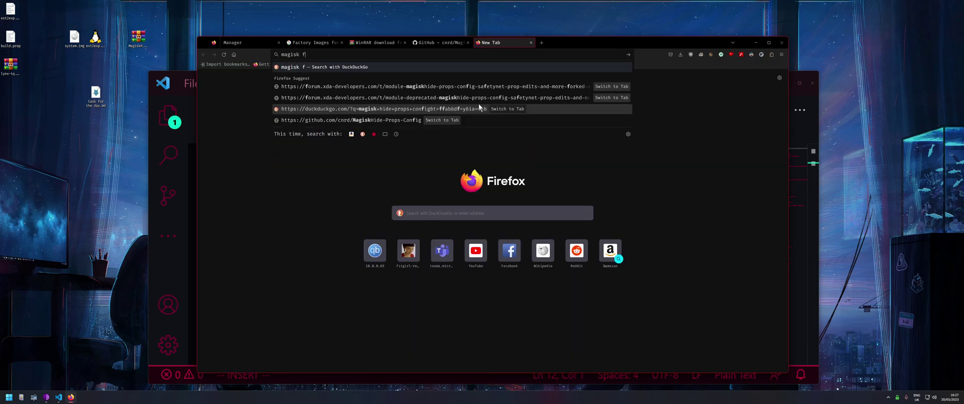
type("ox manager")
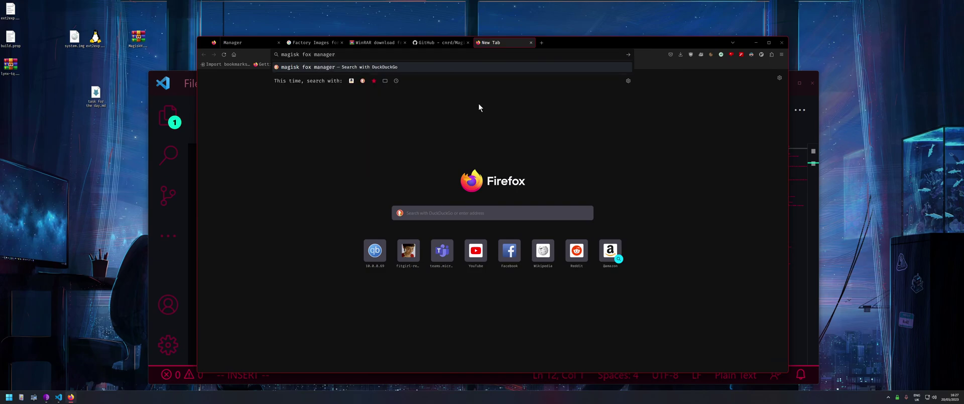
key("Return")
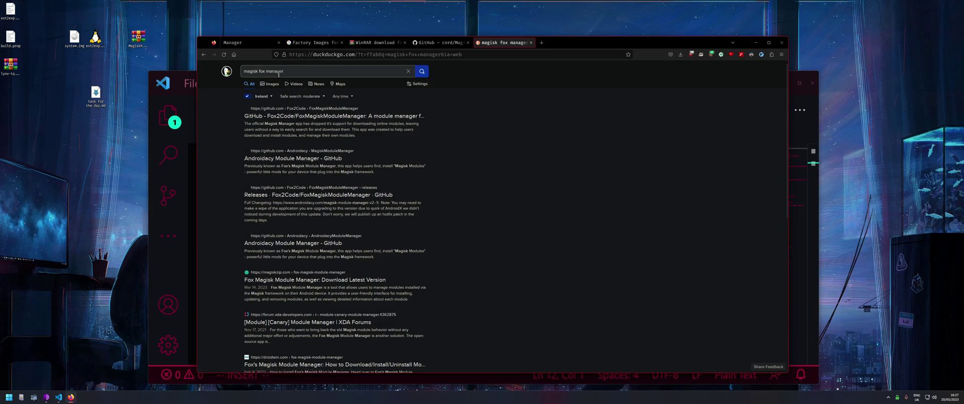
Change the web search to "fox magisk module manager".
double_click(254, 71)
key("BackSpace")
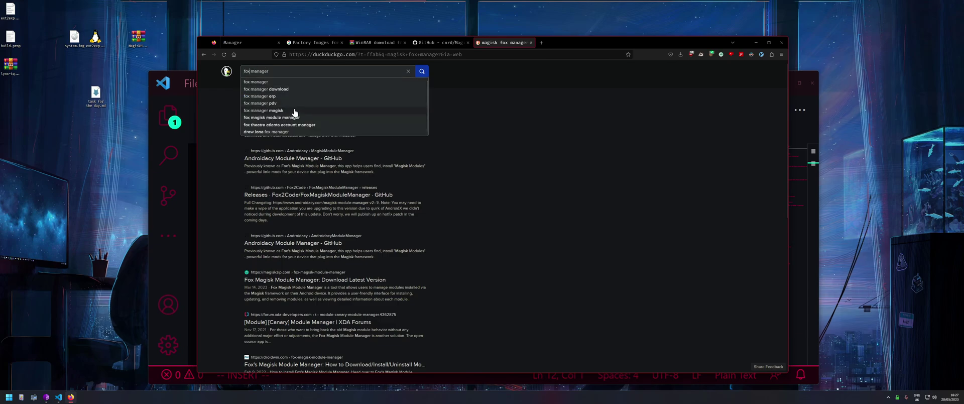
type("magisk mofule")
key("Return")
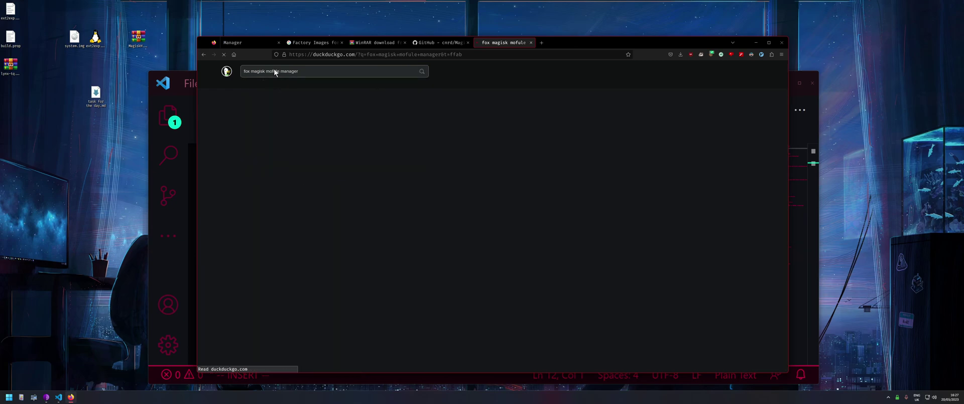
left_click(275, 72)
key("BackSpace")
type("d")
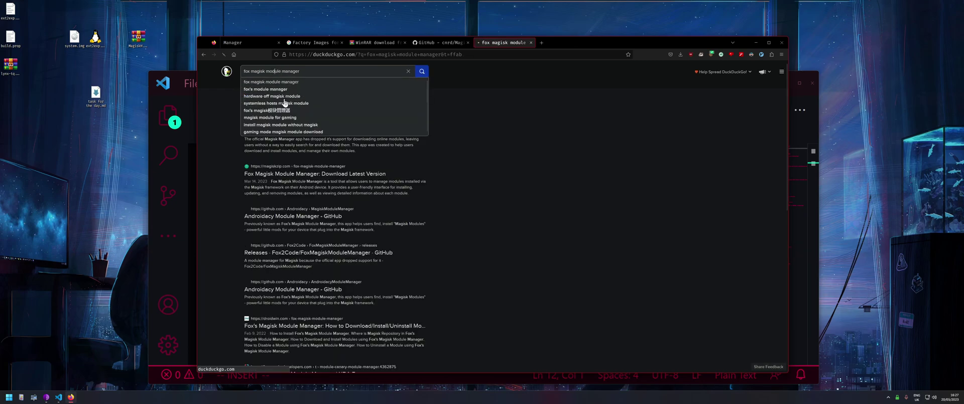
key("Return")
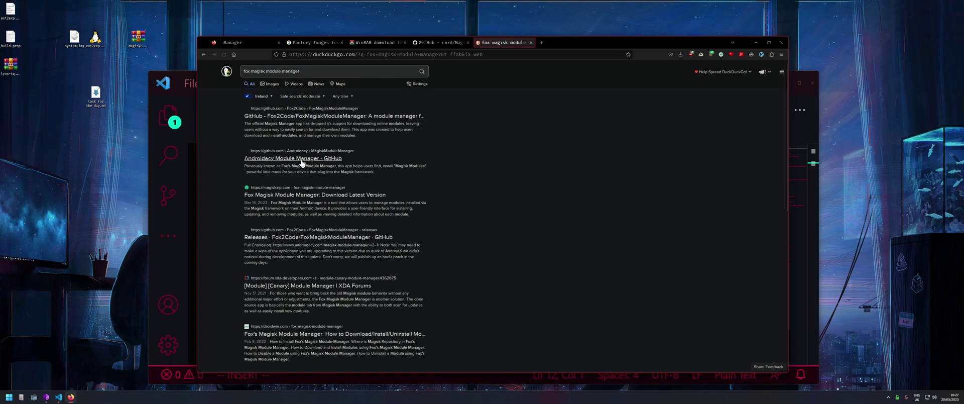
Check the Androidacy repository linked in the Fox2Code/FoxMagiskModuleManager README, and return to the search results.
left_click(302, 116)
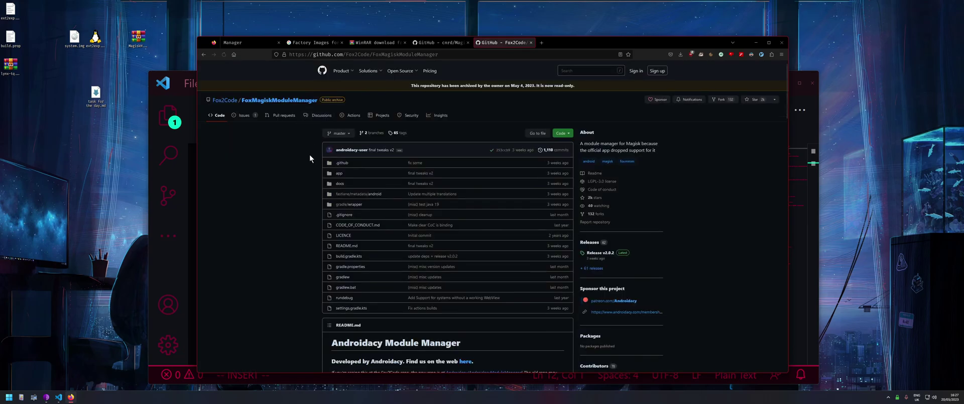
scroll(309, 166, "down", 2)
scroll(310, 166, "down", 3)
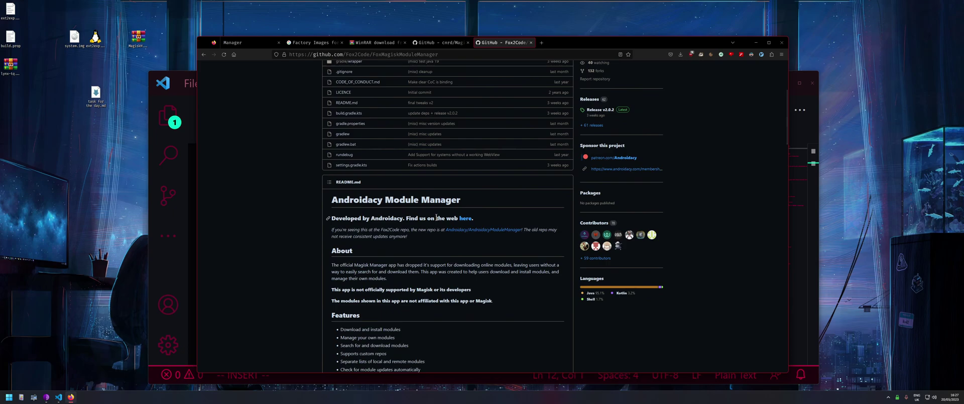
scroll(436, 217, "down", 1)
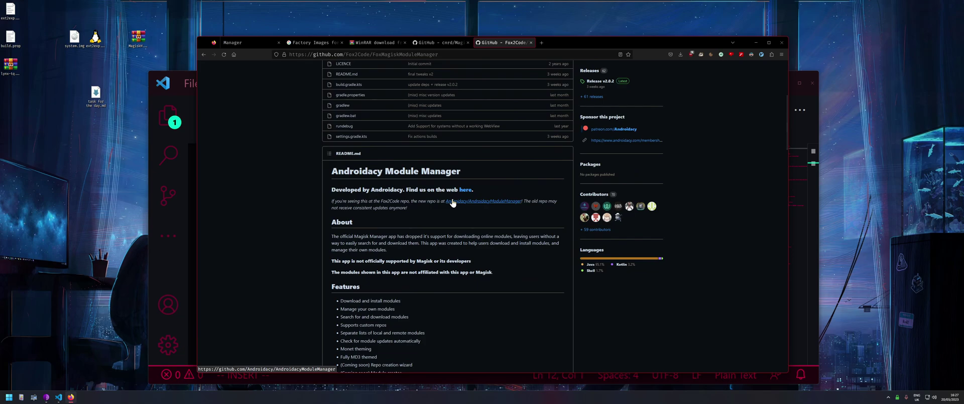
left_click(452, 202)
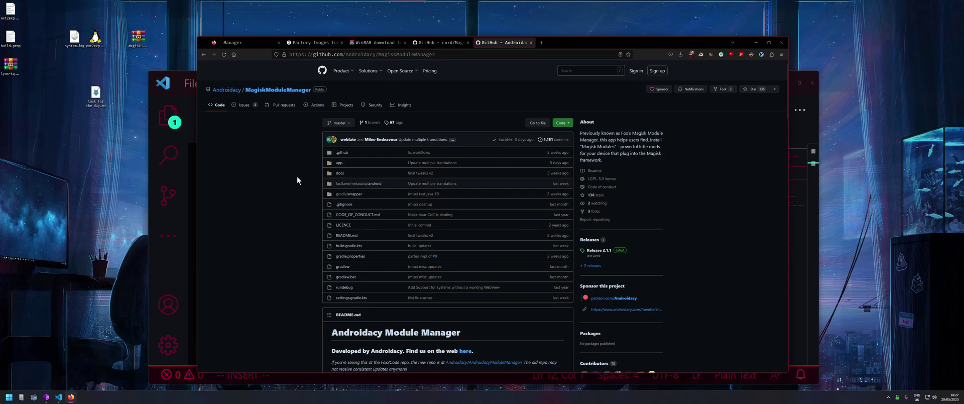
key("alt+Left")
key("alt+Left")
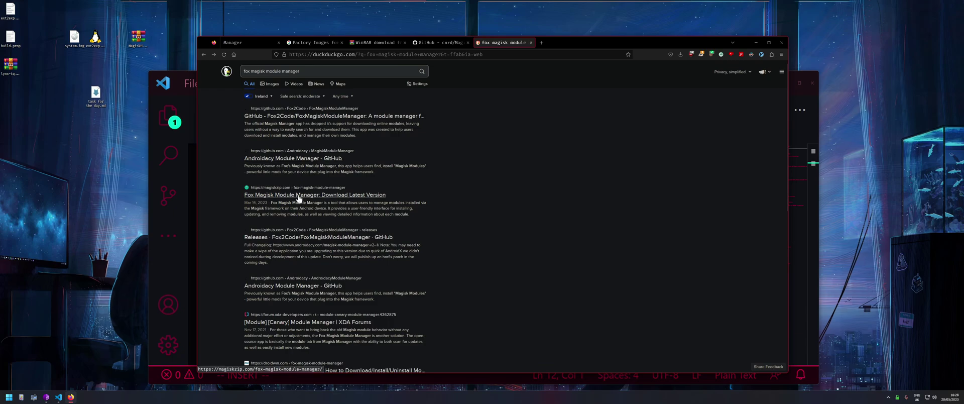
scroll(298, 199, "down", 1)
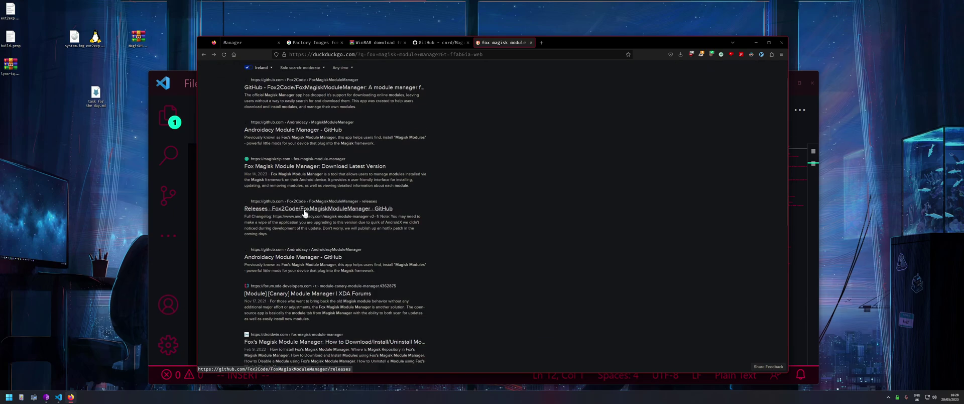
scroll(305, 213, "up", 1)
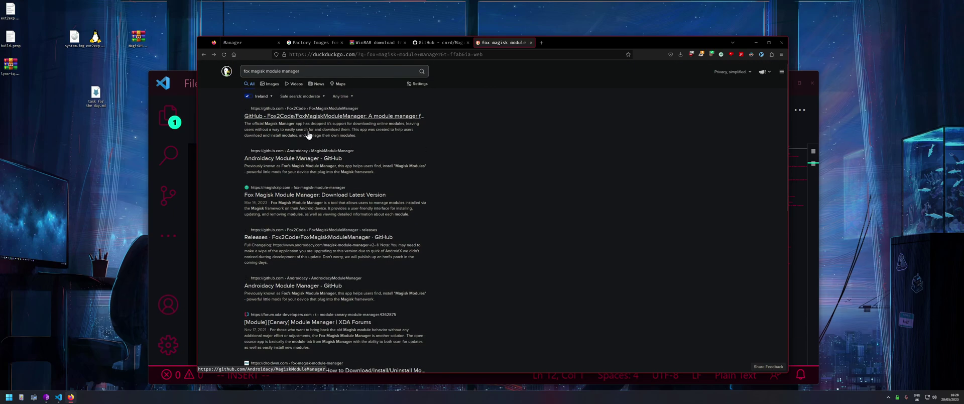
Open the Fox2Code/FoxMagiskModuleManager repository and follow its installation link to the FoxMMM list in the Androidacy Downloads Center.
left_click(300, 119)
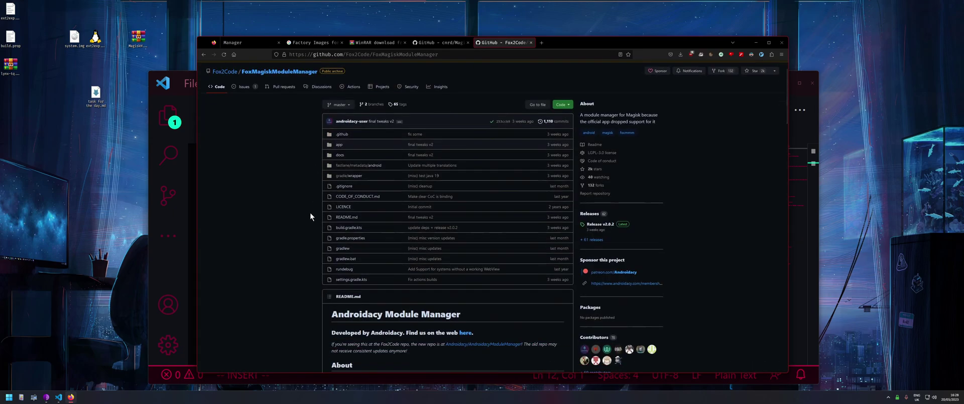
scroll(310, 213, "down", 5)
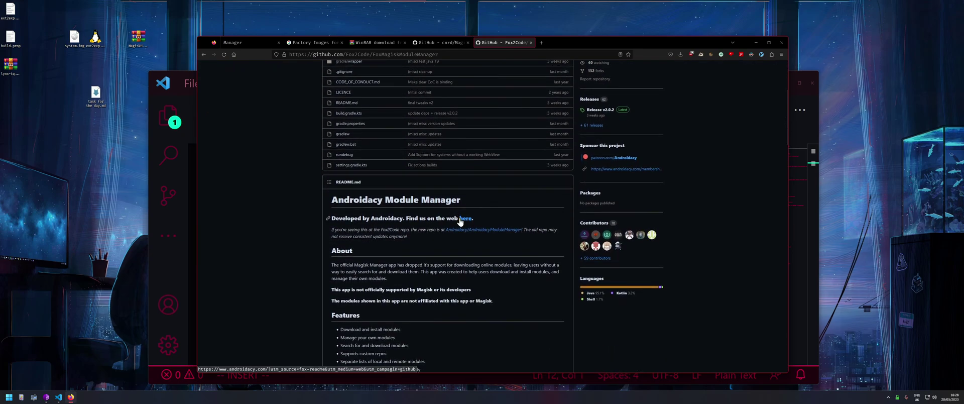
scroll(438, 241, "down", 5)
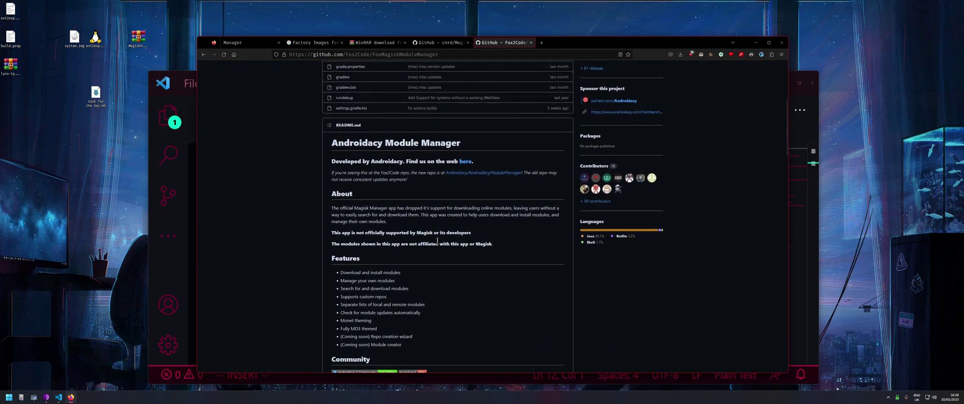
scroll(438, 245, "down", 5)
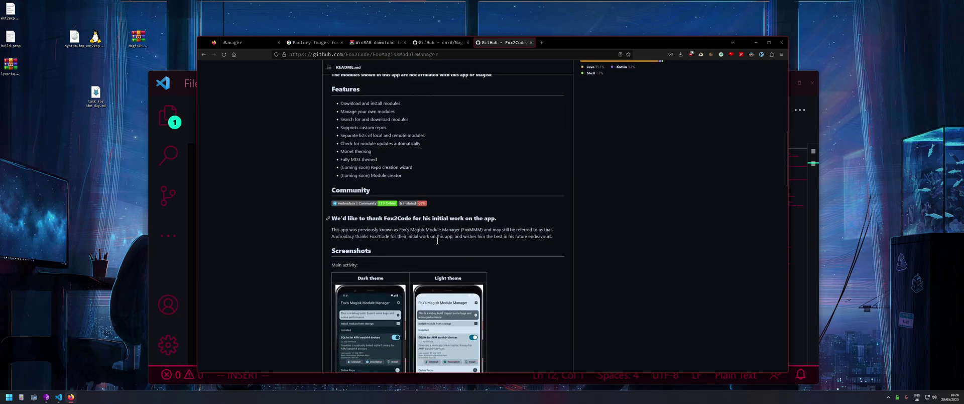
scroll(438, 245, "down", 6)
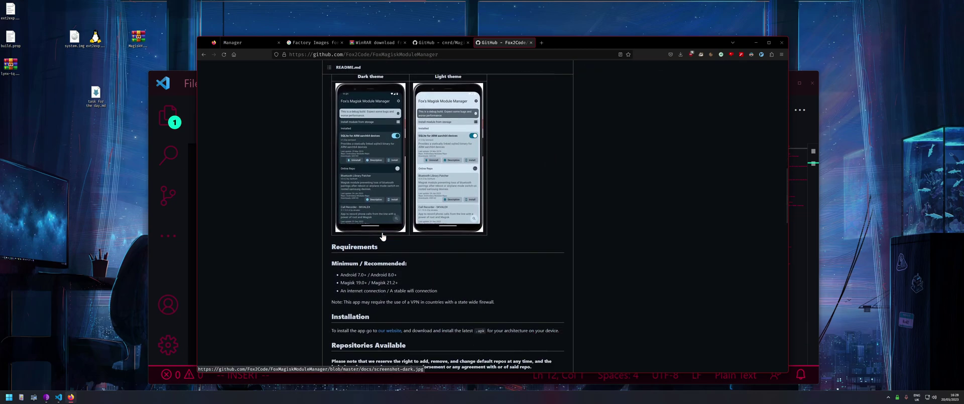
scroll(382, 232, "down", 2)
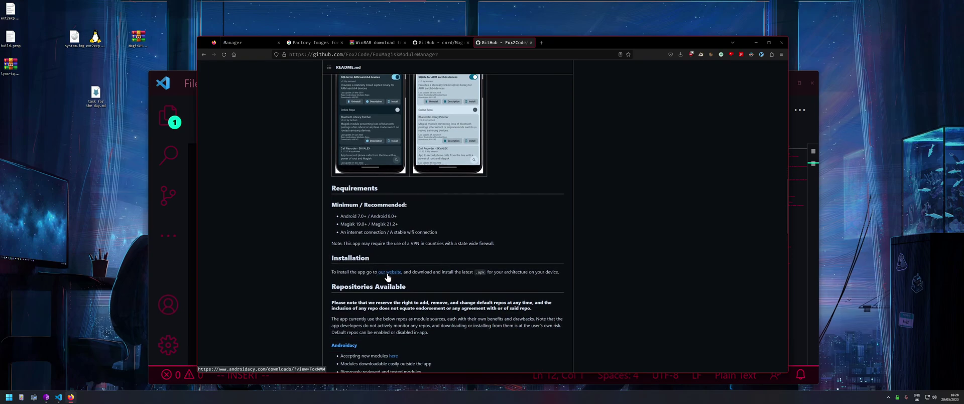
left_click(387, 274)
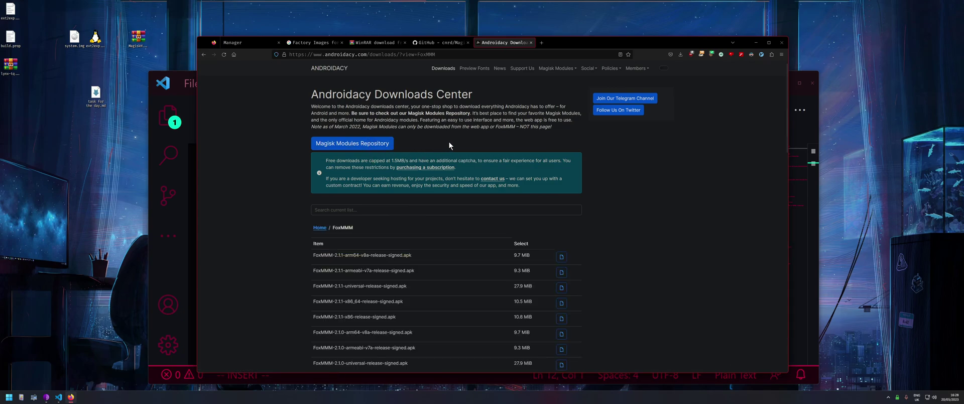
scroll(469, 152, "down", 2)
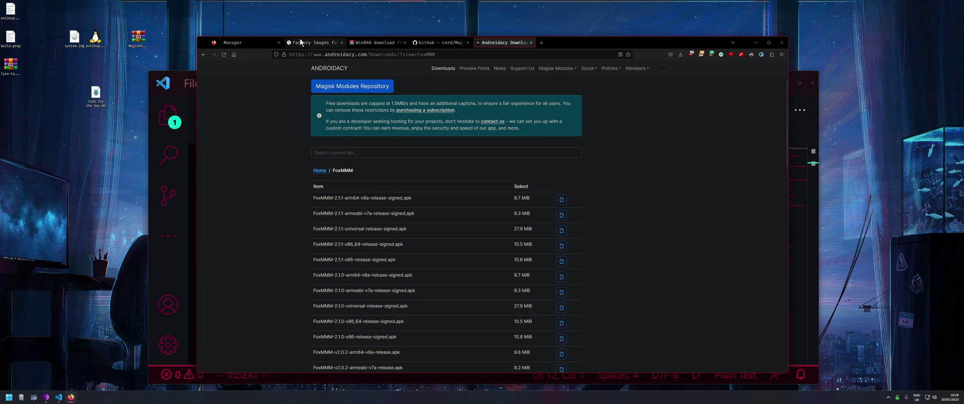
Close the Androidacy downloads page and open the MagiskHide Props Config zip from the desktop in WinRAR, dismissing the licence notice.
left_click(141, 42)
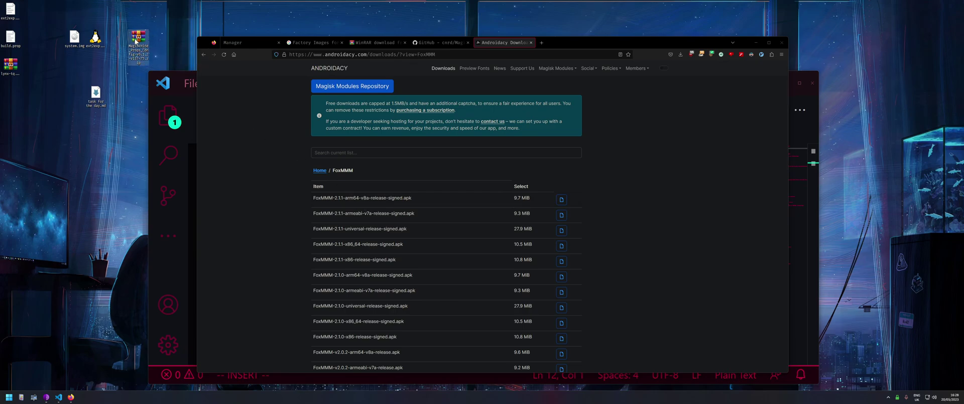
left_click(535, 44)
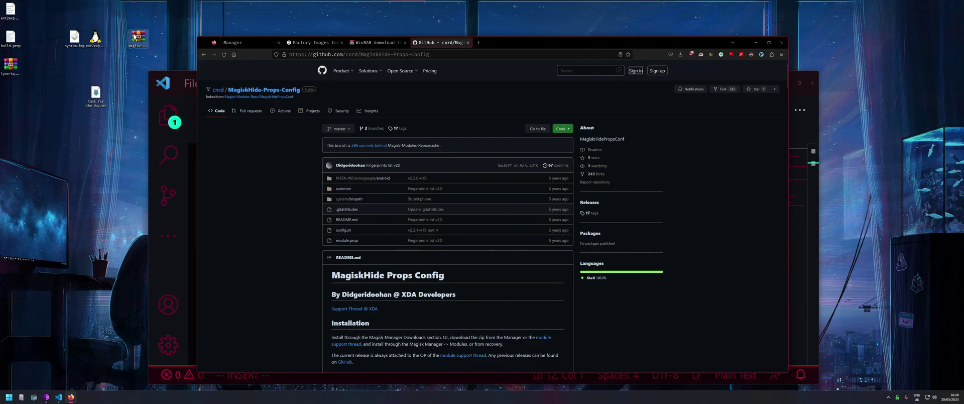
double_click(138, 53)
left_click_drag(128, 88, 494, 79)
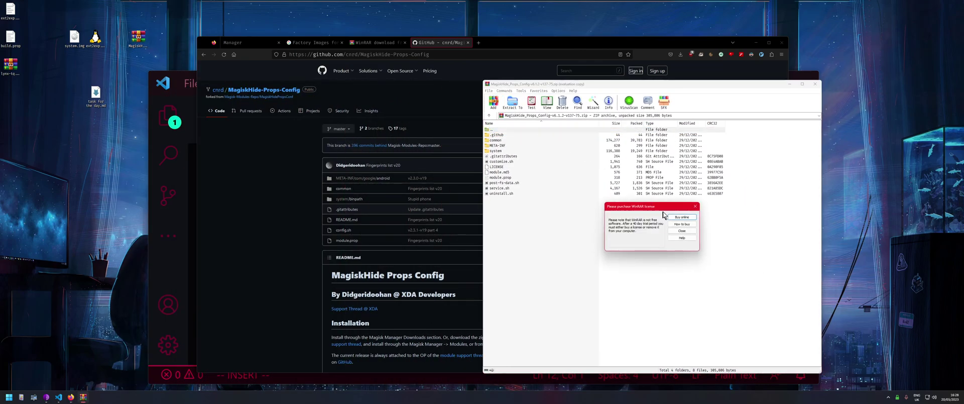
left_click(695, 207)
left_click_drag(333, 89, 638, 91)
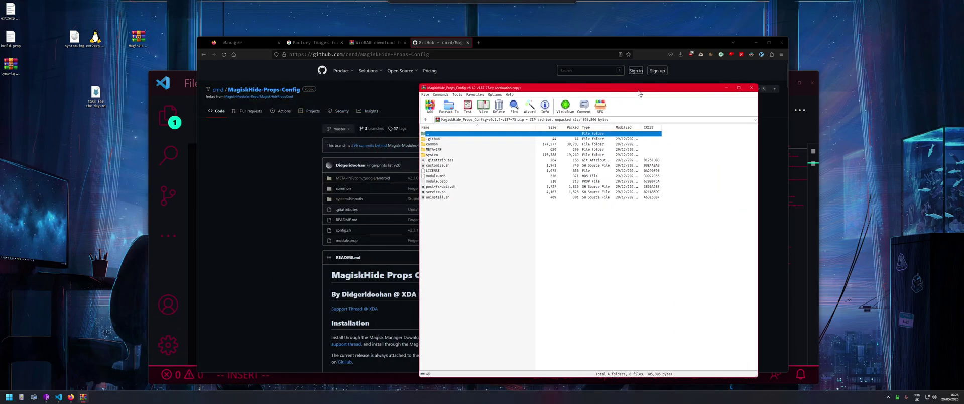
Open prints.sh from the archive's common folder in Visual Studio Code and enlarge the editor window.
double_click(435, 145)
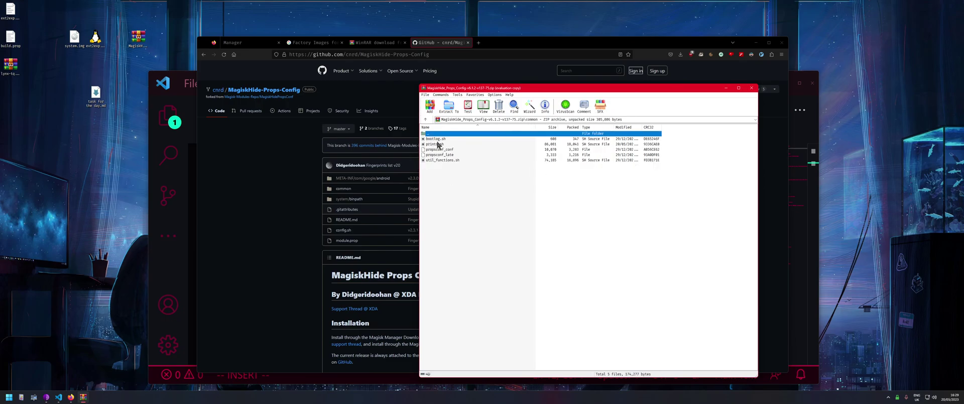
left_click(441, 146)
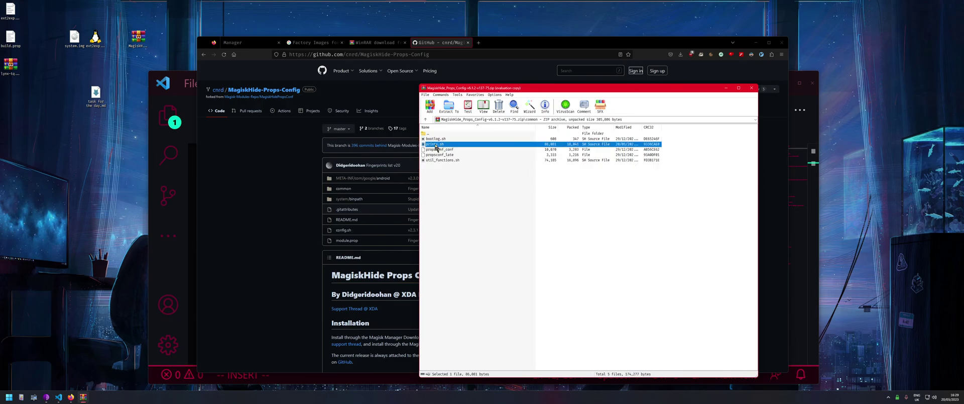
double_click(436, 145)
left_click_drag(568, 84, 565, 22)
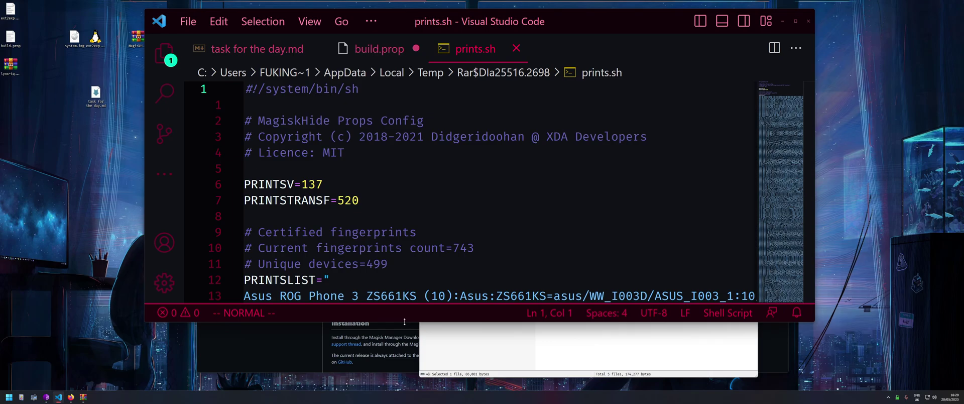
left_click_drag(404, 322, 405, 382)
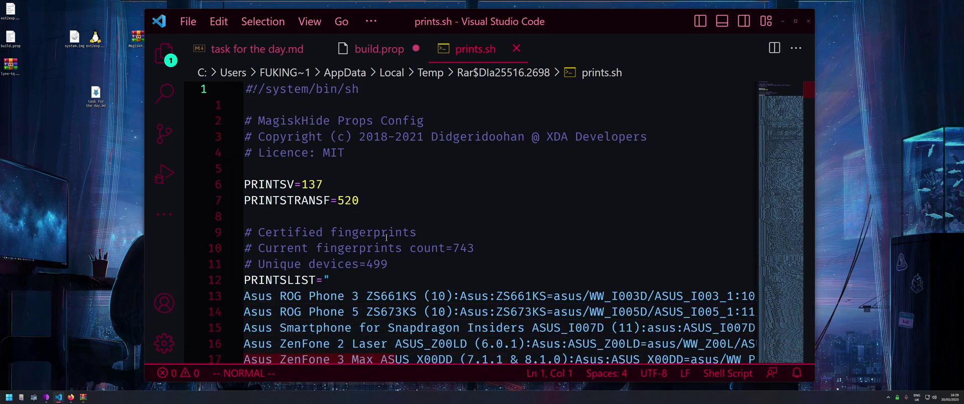
Look through the PRINTSLIST device fingerprints in prints.sh for the Google Pixel entries.
scroll(386, 237, "down", 2)
left_click(288, 196)
scroll(300, 176, "down", 1)
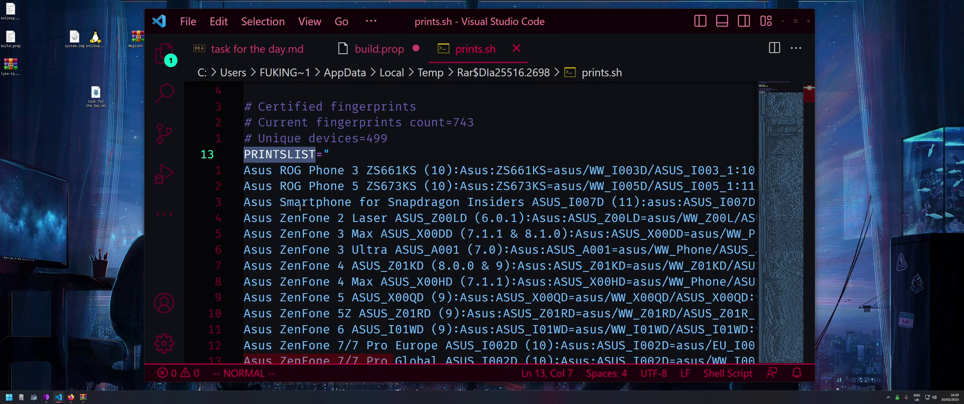
scroll(299, 176, "down", 8)
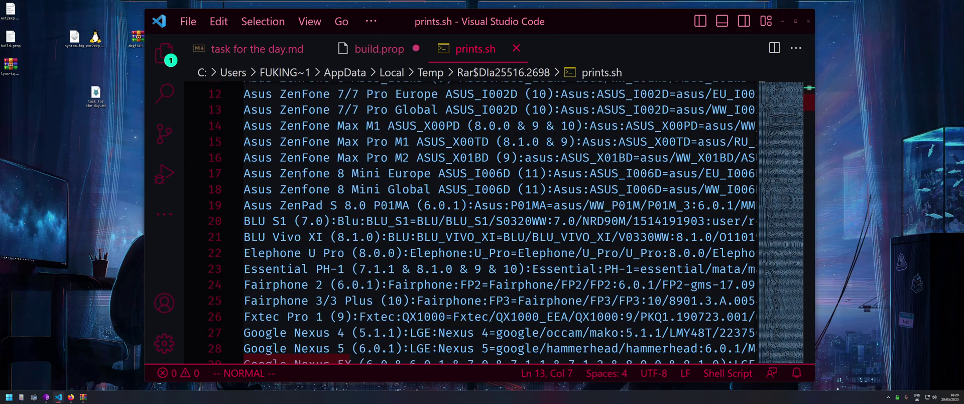
scroll(300, 176, "down", 10)
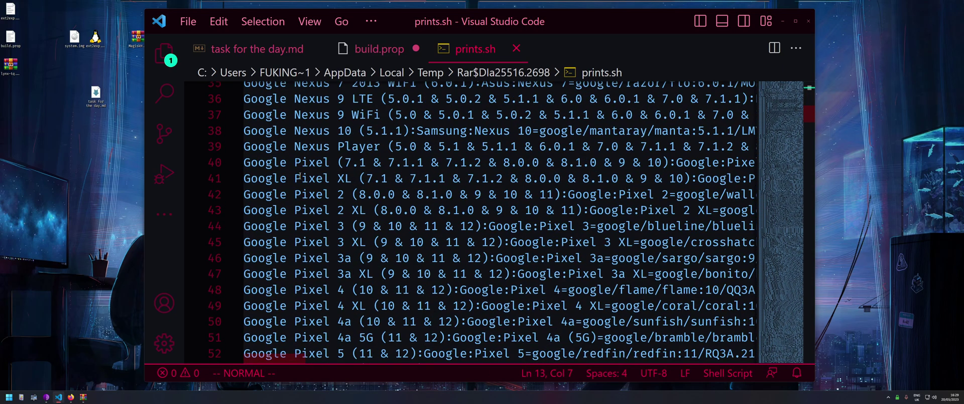
scroll(300, 176, "down", 4)
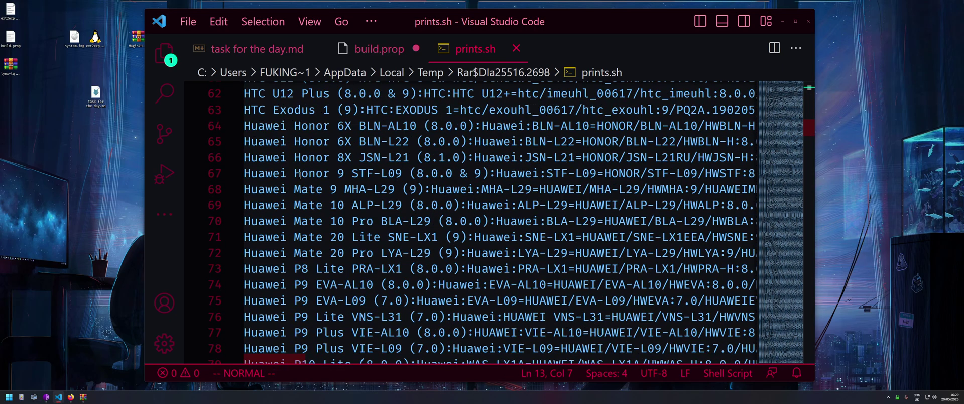
scroll(300, 176, "up", 2)
scroll(300, 176, "up", 2)
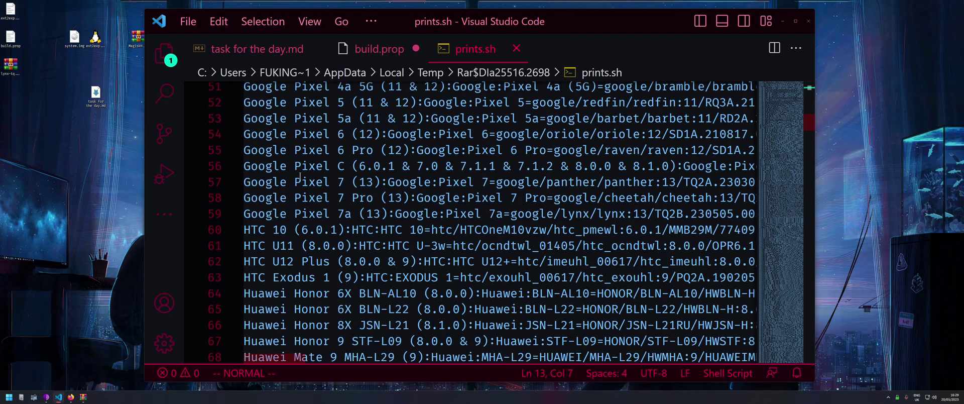
Insert an empty line directly below the Google Pixel 7a entry in the fingerprint list of prints.sh.
left_click(315, 213)
left_click_drag(359, 214, 284, 214)
key("l")
key("l")
key("l")
key("l")
key("l")
key("l")
key("l")
key("l")
key("l")
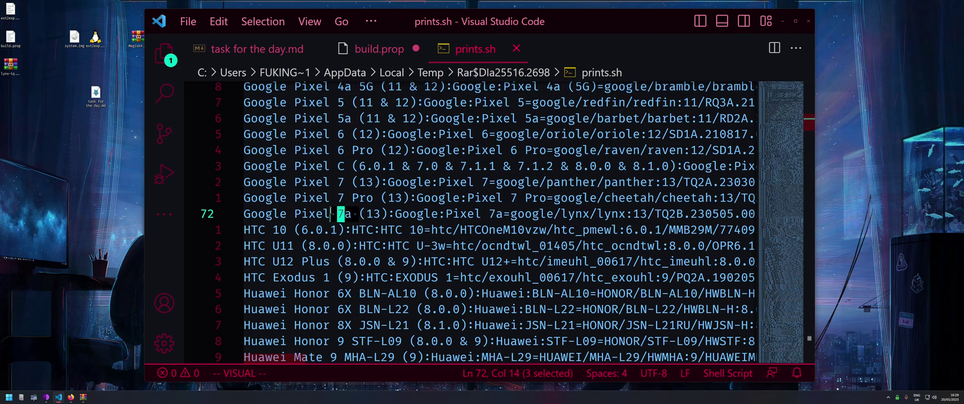
key("Escape")
key("l")
key("l")
key("l")
key("l")
key("l")
key("l")
key("l")
key("l")
key("l")
key("l")
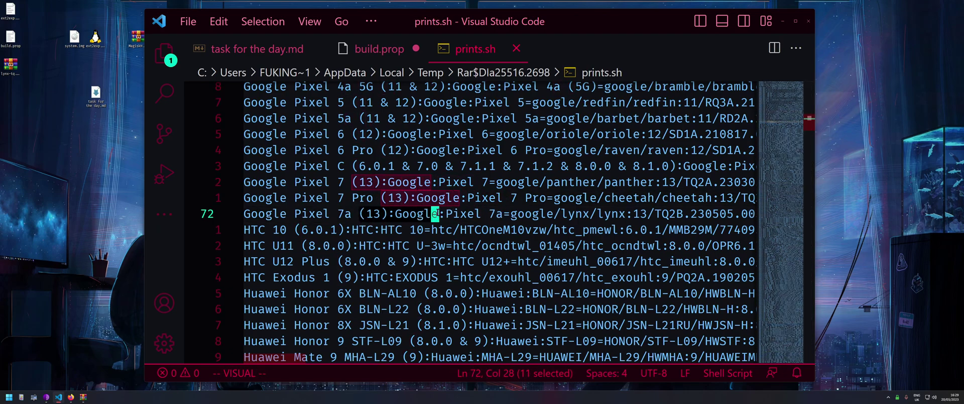
key("o")
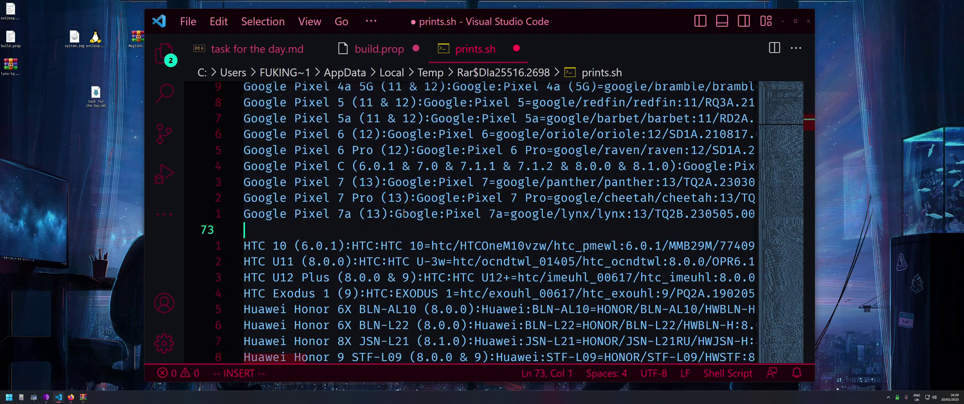
Copy the google/lynx build fingerprint from build.prop onto the empty line below the Google Pixel 7a entry in prints.sh.
left_click(377, 49)
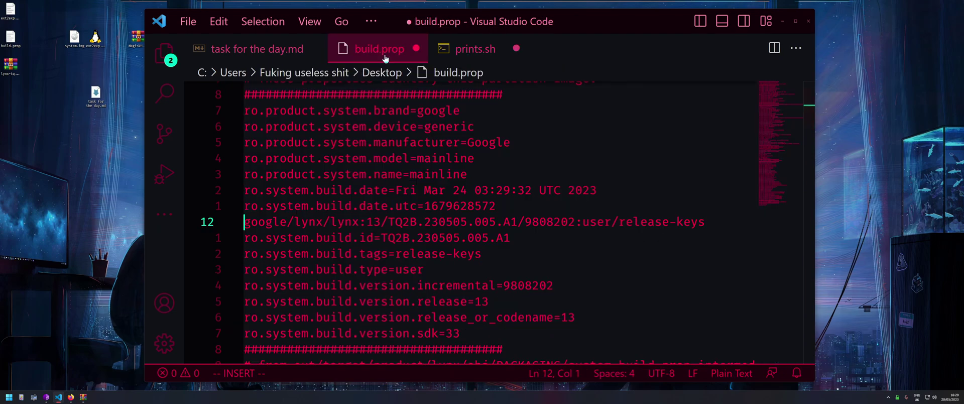
key("Escape")
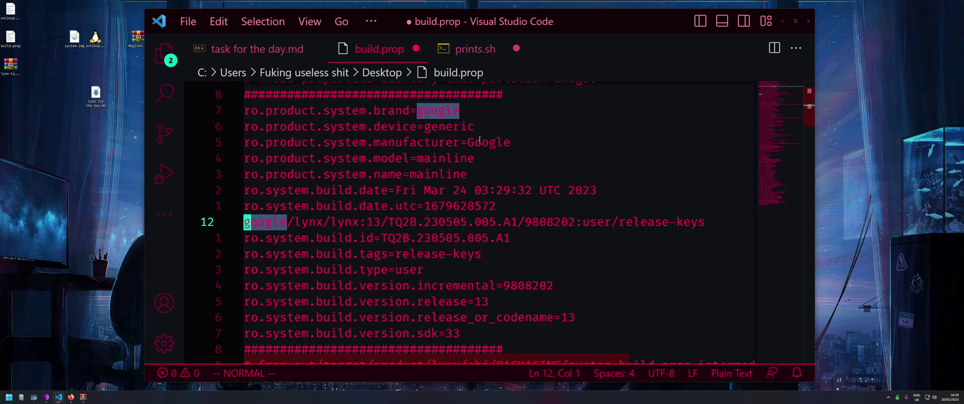
left_click(470, 54)
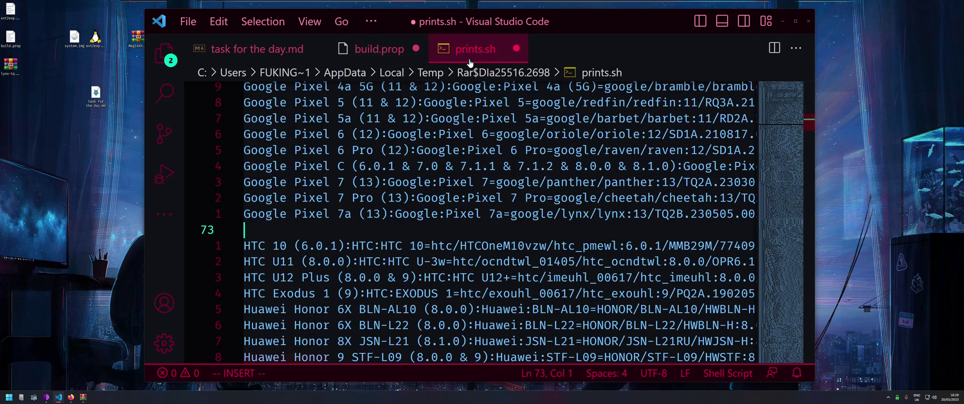
type("google/lynx/lynx:13/TQ2B.230505.005.A1/9808202:user/release-keys")
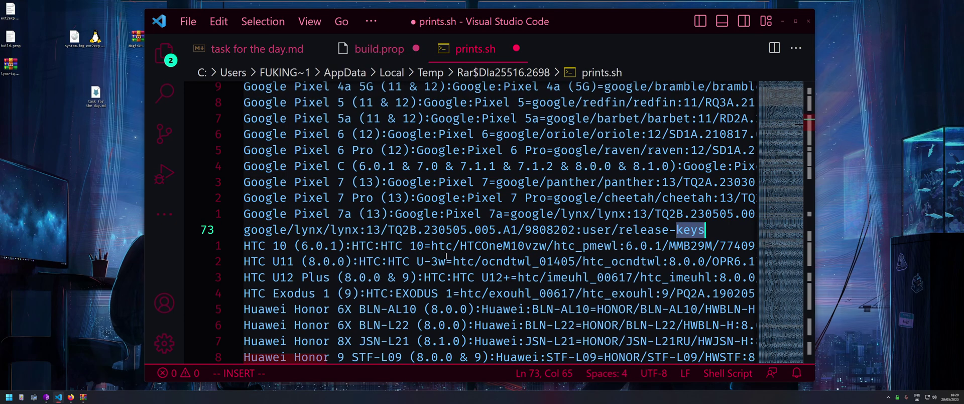
Prefix the pasted fingerprint with "Google Pixel 7a (13):Google:Pixel 7a=" to match the format of the other entries.
key("Home")
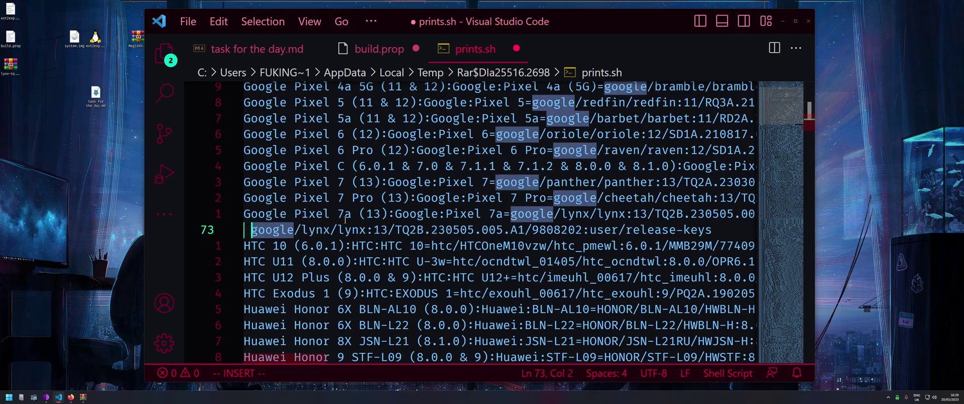
key("Left")
type("Google Pixe")
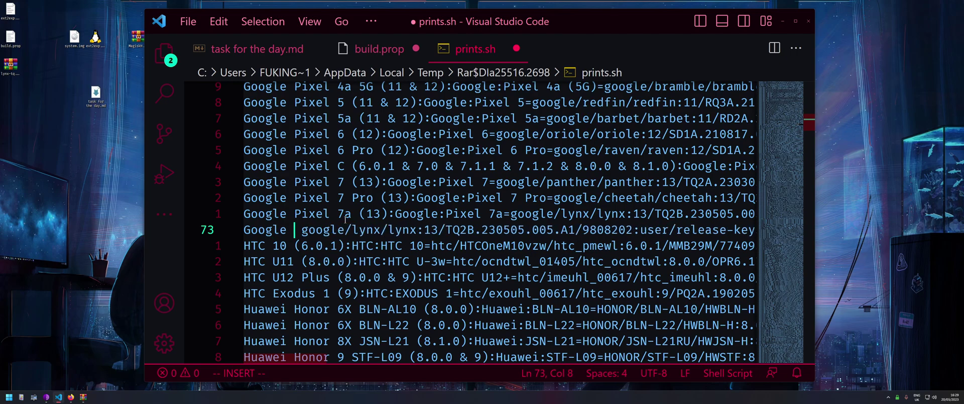
type("l 7a")
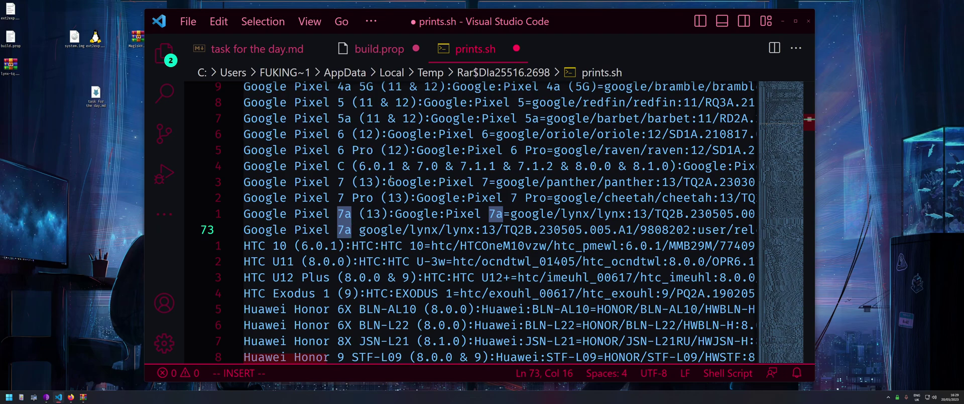
type("(12")
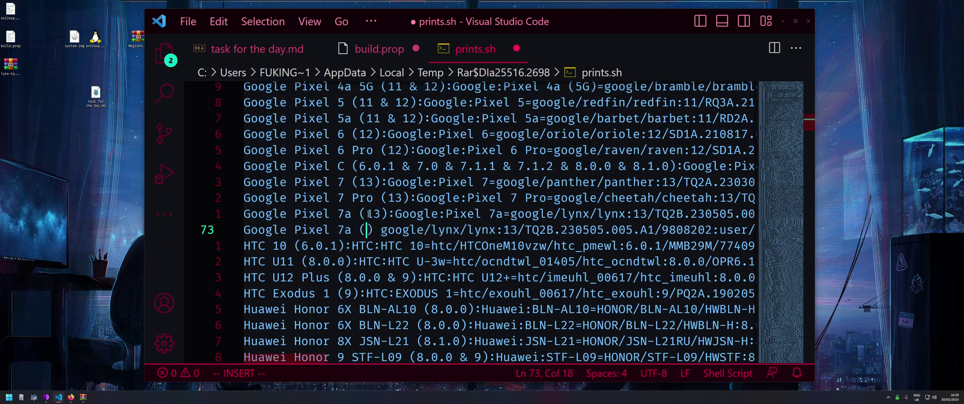
key("BackSpace")
type("3):")
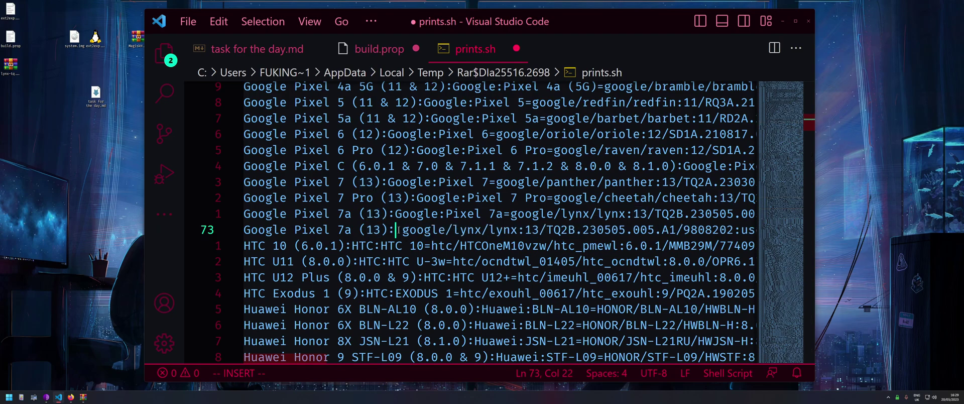
type("Google")
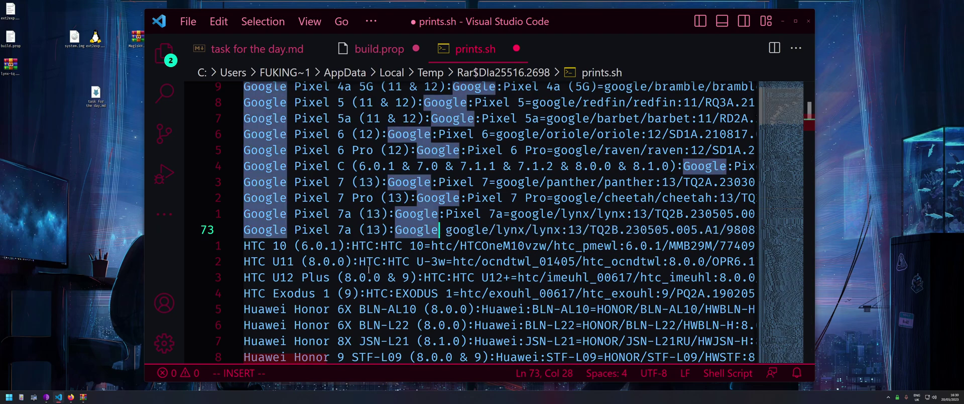
type(":")
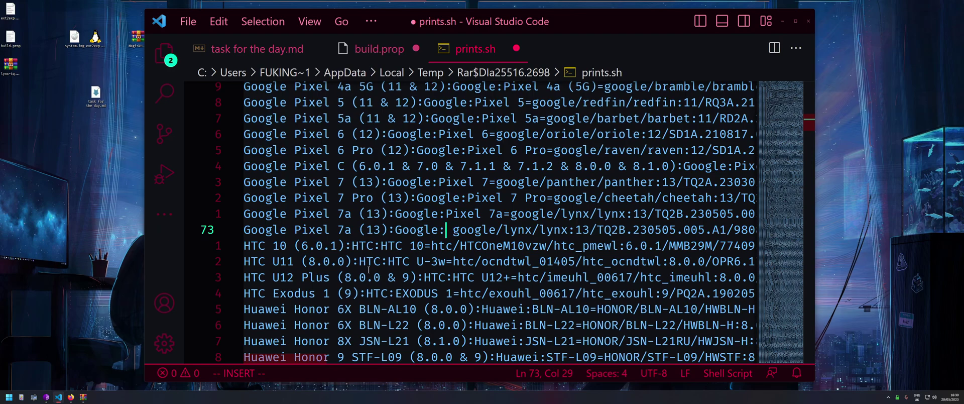
type("Pixel 7")
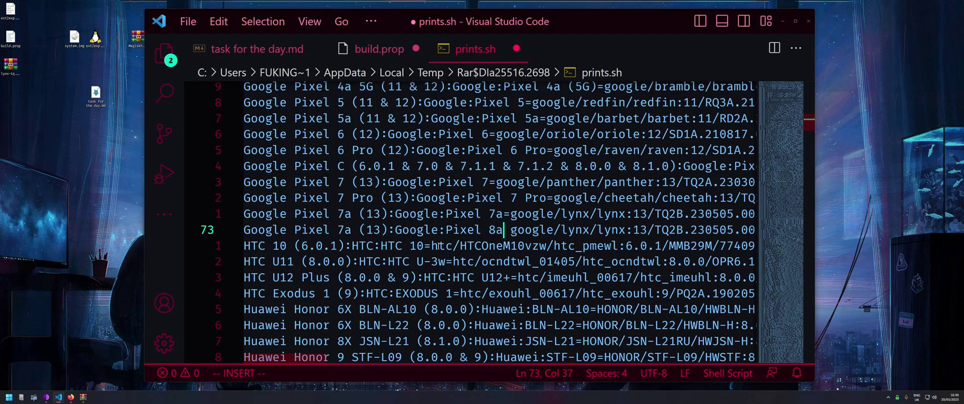
type("a=")
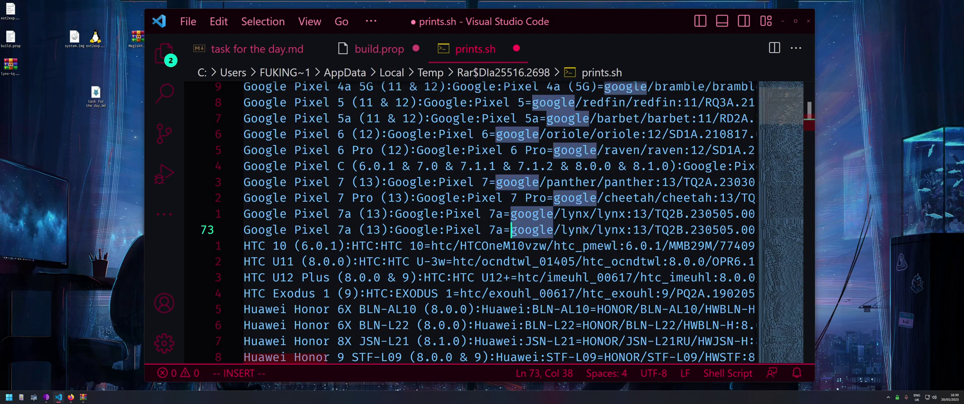
Save prints.sh and update the modified file in the MagiskHide Props Config archive.
scroll(543, 222, "up", 3)
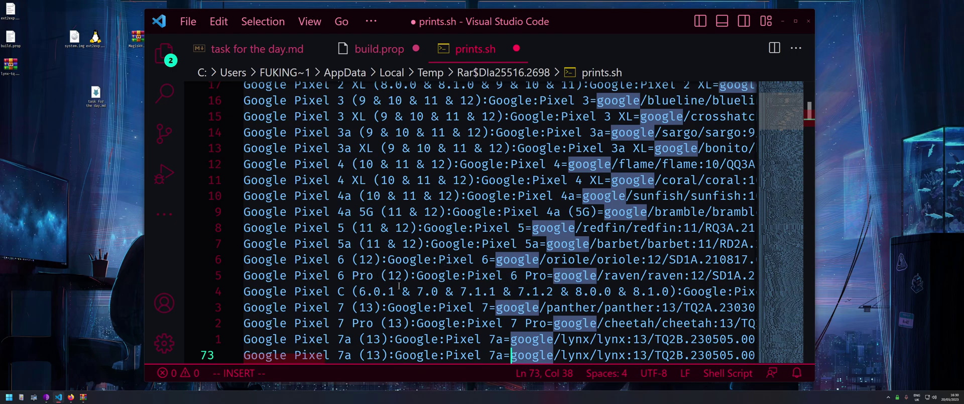
scroll(399, 285, "down", 2)
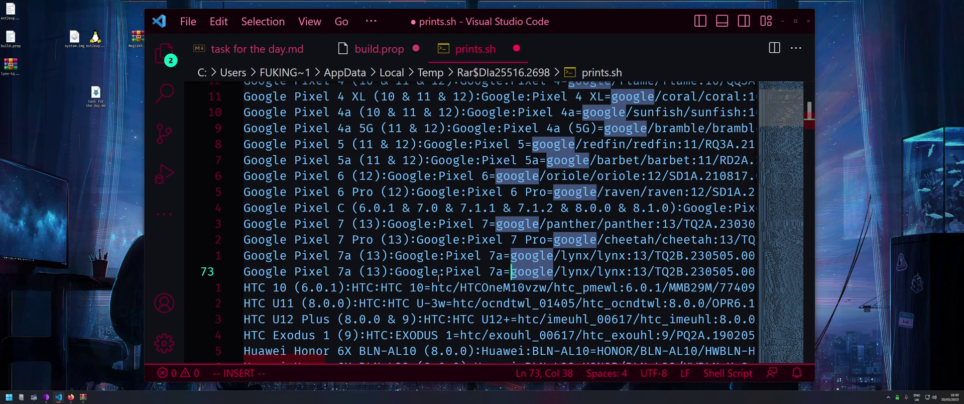
key("ctrl+s")
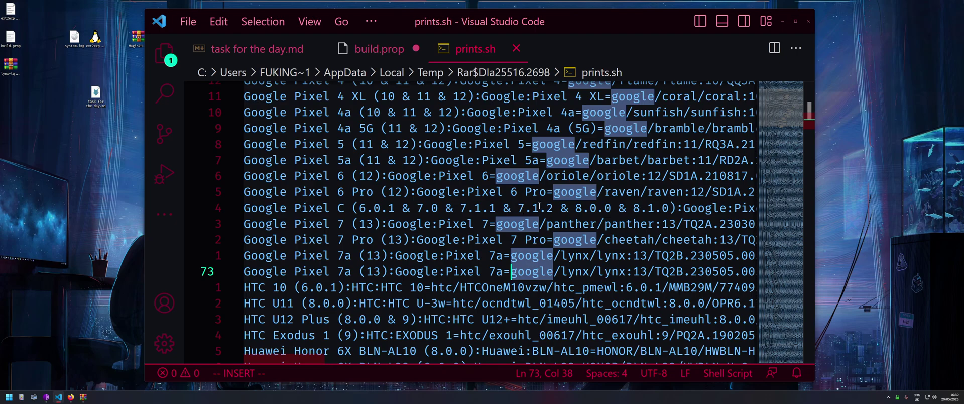
left_click(787, 21)
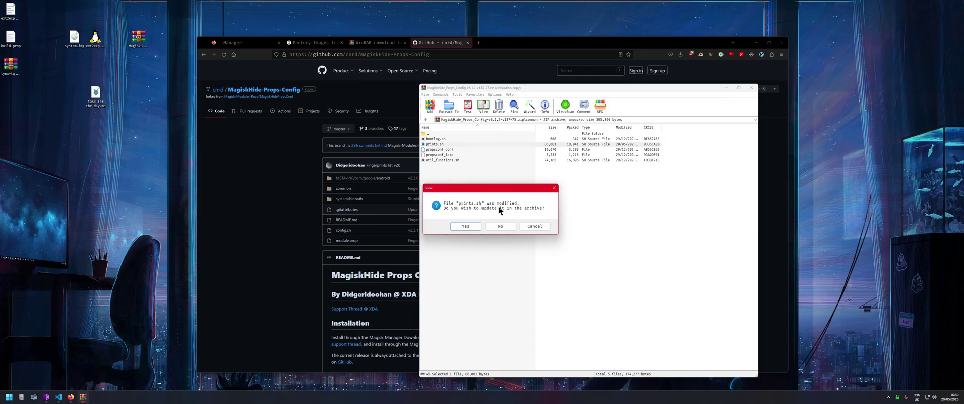
left_click(466, 226)
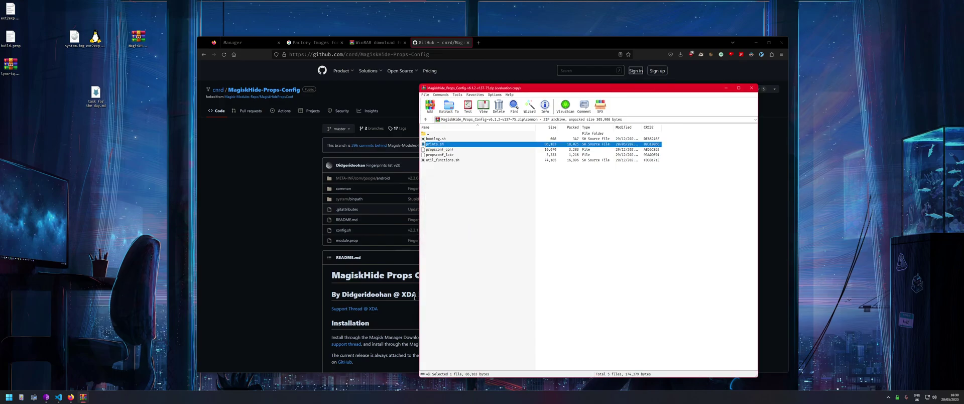
Delete the newly added duplicate Google Pixel 7a line from prints.sh and save the file.
left_click(59, 397)
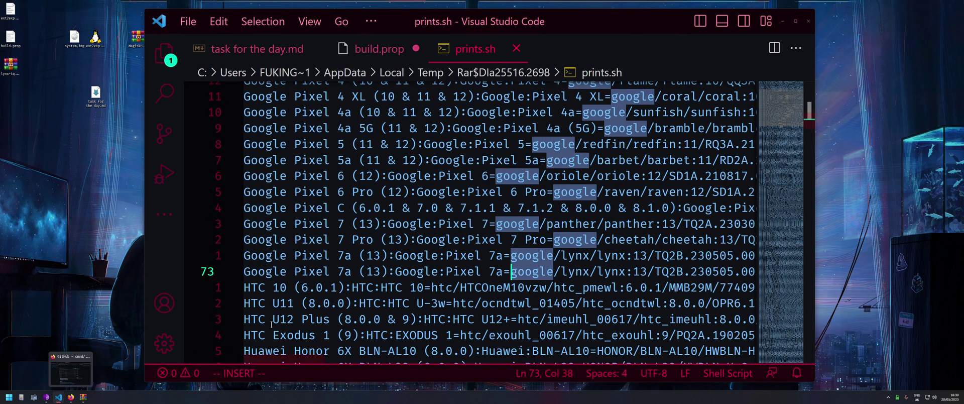
key("Escape")
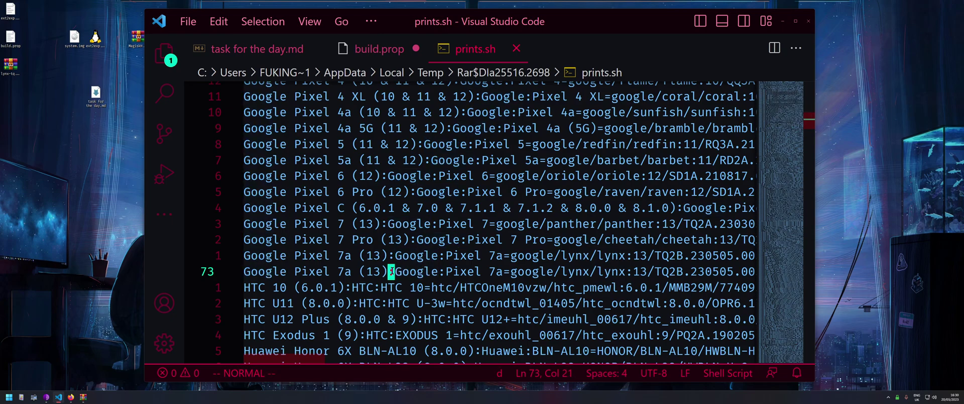
key("d")
key("d")
key("ctrl+s")
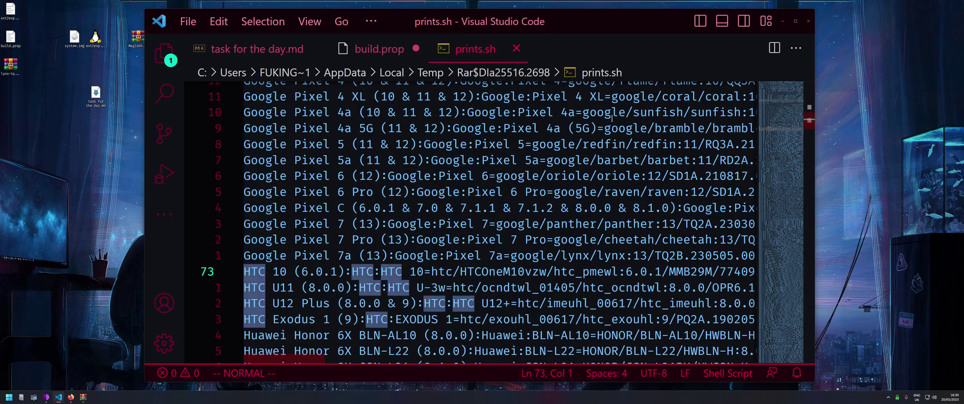
Close prints.sh, update it in the MagiskHide Props Config archive and close the archive window.
left_click(516, 48)
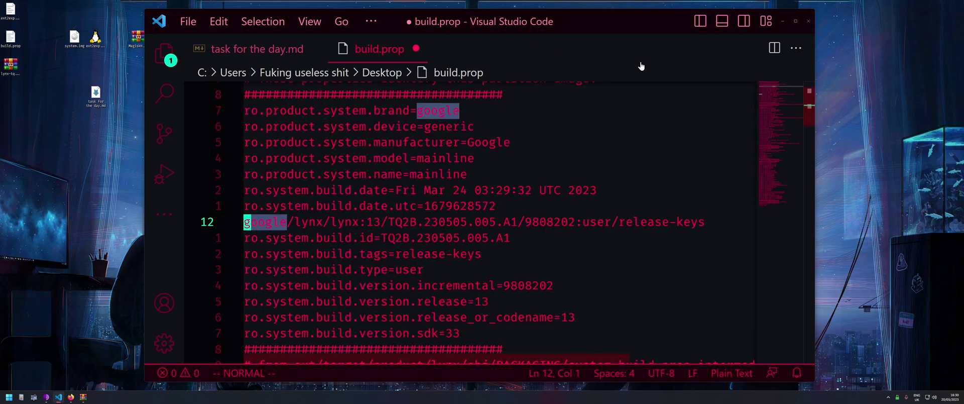
left_click(784, 24)
left_click(468, 227)
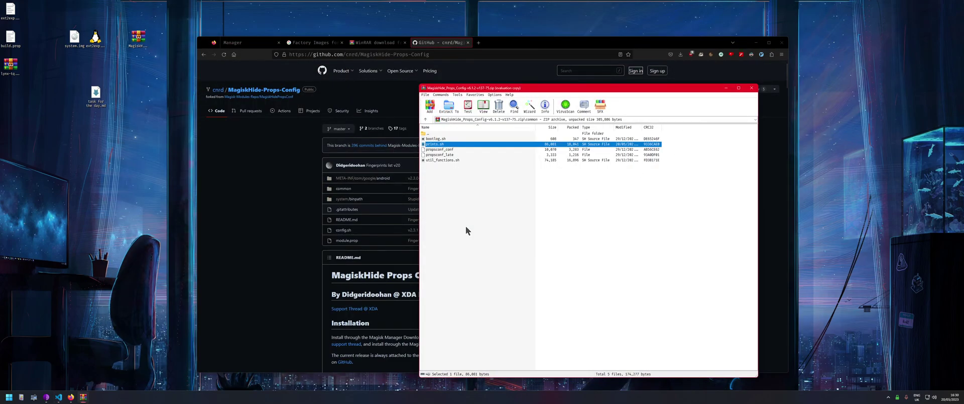
left_click(752, 87)
left_click(139, 53)
left_click(153, 114)
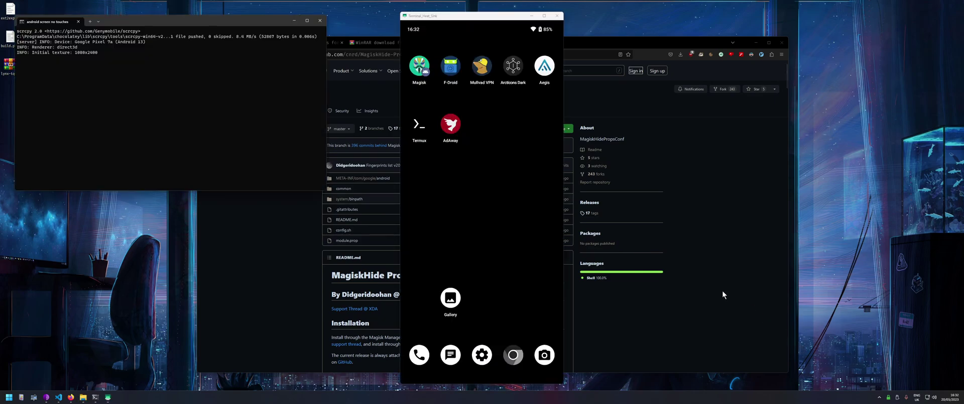
Open a root shell with su in Termux on the mirrored phone and run props.
left_click(449, 18)
left_click_drag(449, 17, 149, 16)
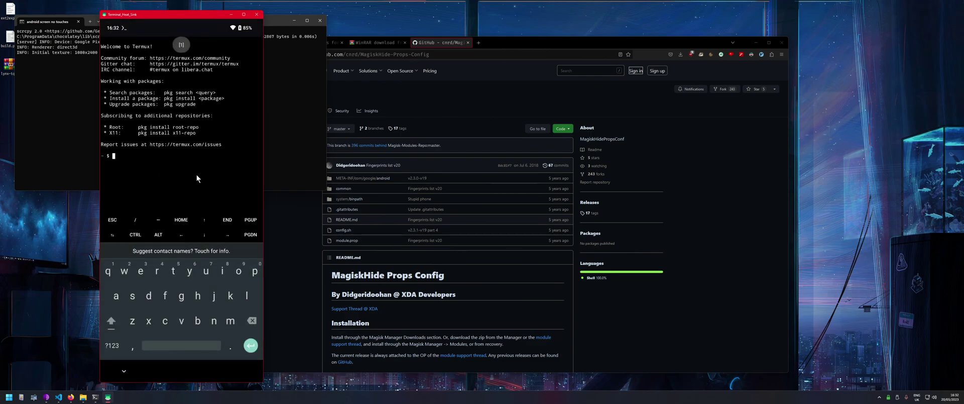
type("su")
key("Return")
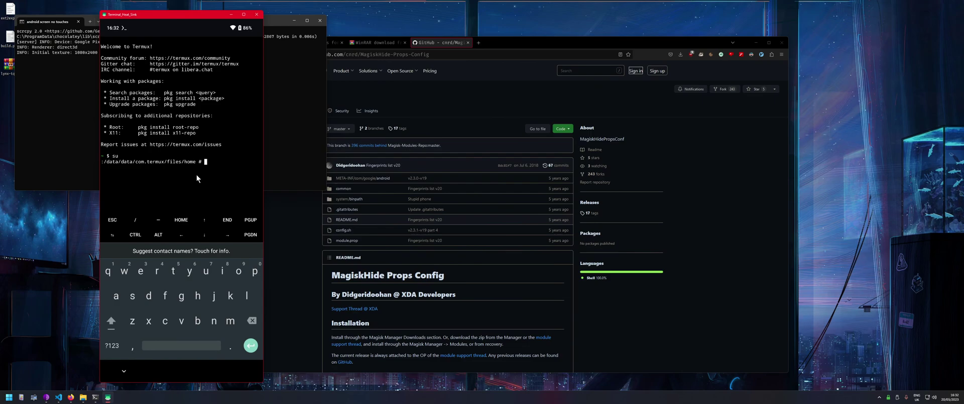
type("props")
key("Return")
Enlarge and reposition the mirrored phone window so the MagiskHide Props Config text is easier to read.
left_click_drag(187, 16, 423, 93)
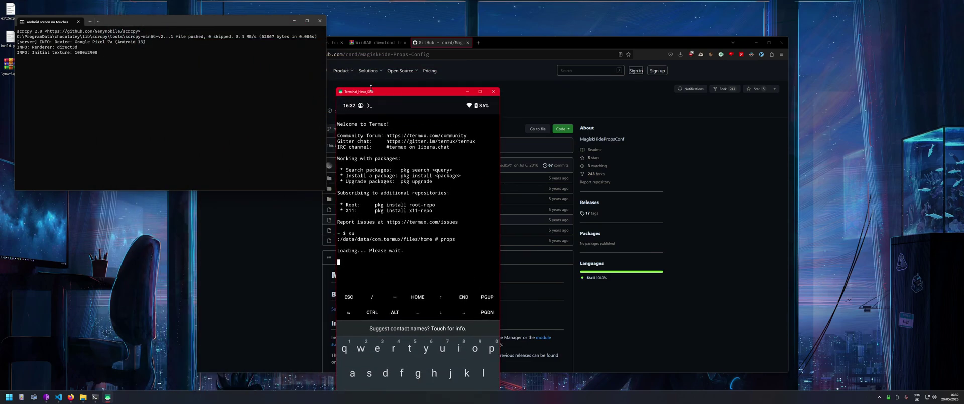
left_click_drag(336, 88, 288, 8)
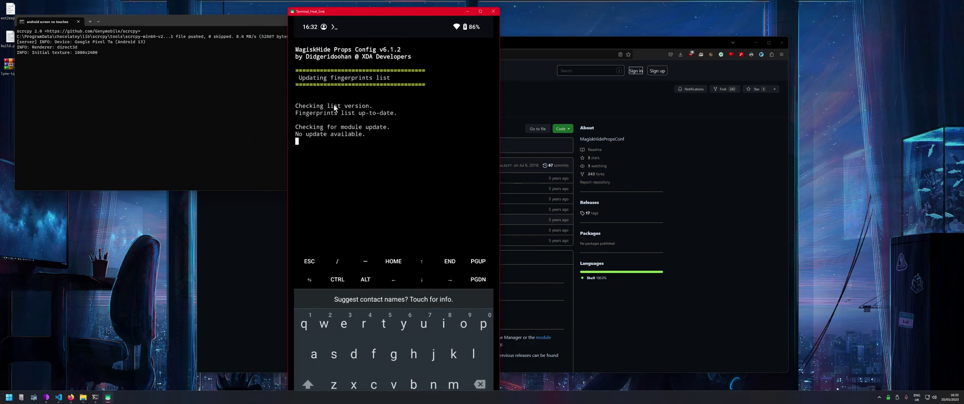
left_click_drag(382, 12, 363, 100)
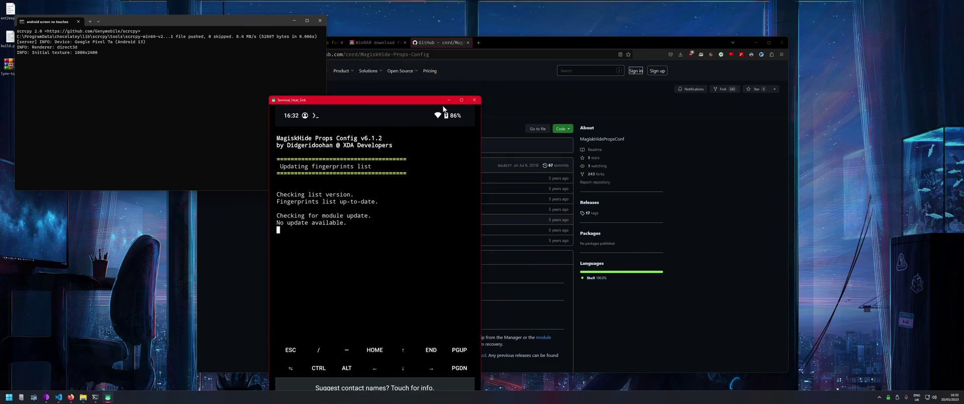
left_click_drag(482, 95, 439, 18)
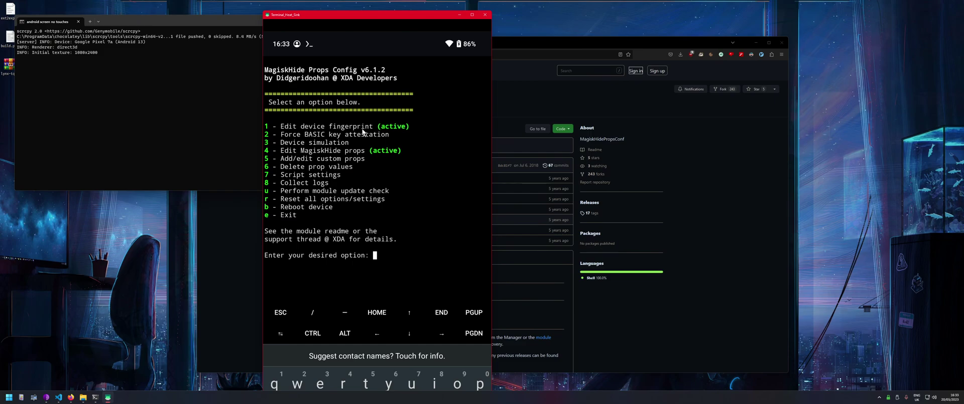
Choose to edit the device fingerprint (1), pick a certified fingerprint (f) and list the Google devices (7).
type("1")
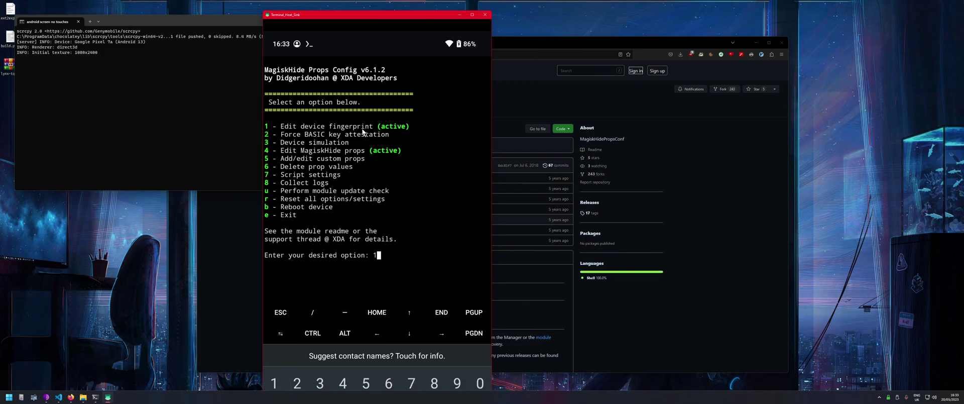
key("Return")
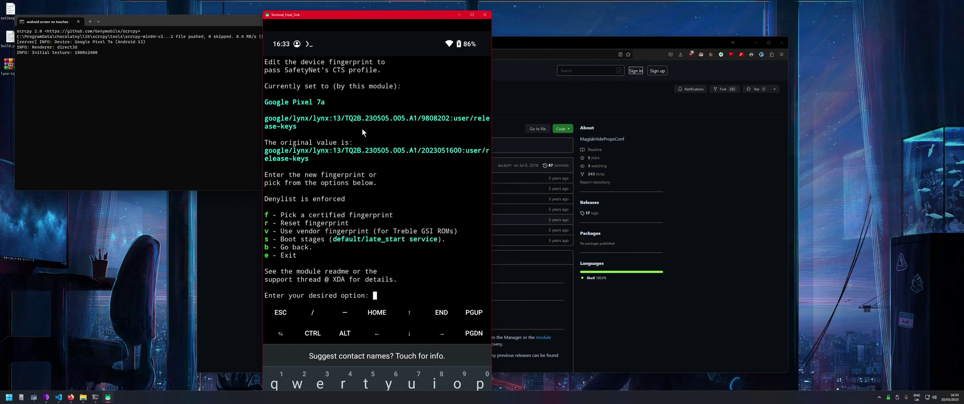
type("f")
key("Return")
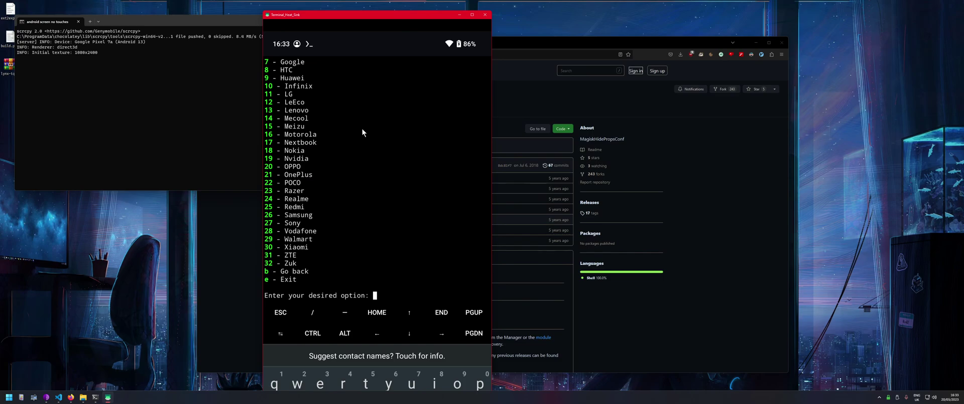
type("7")
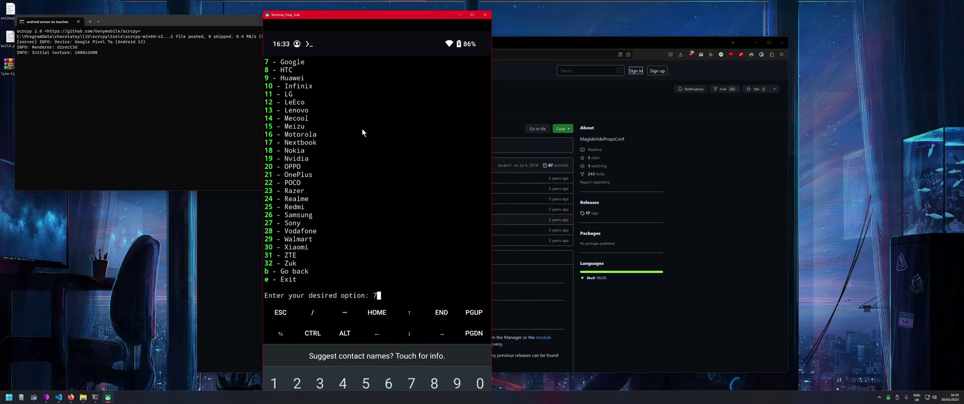
key("Return")
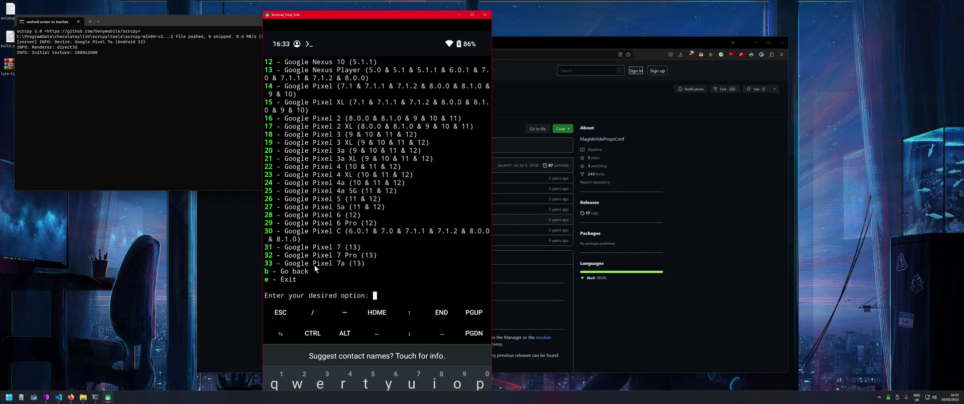
Pick the Google Pixel 7a (33) to review its fingerprint and exit props (e) at the confirmation without applying it.
type("33")
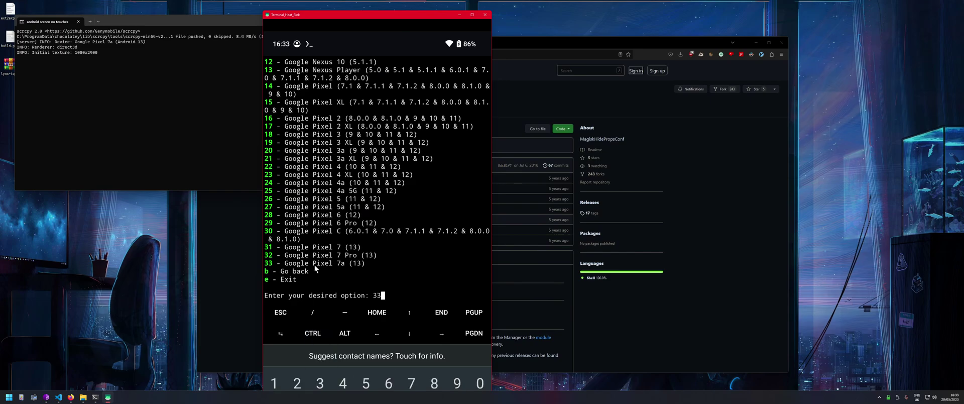
key("Return")
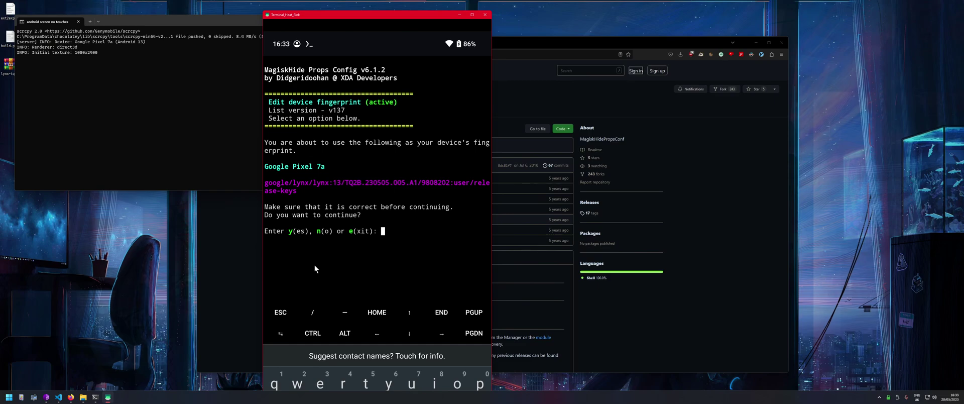
type("e")
key("Return")
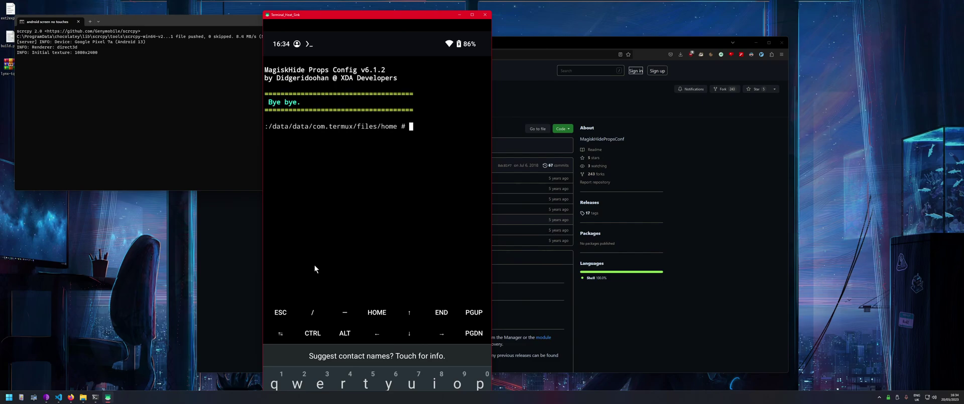
Exit the root shell and end the Termux session on the mirrored phone.
type("exit")
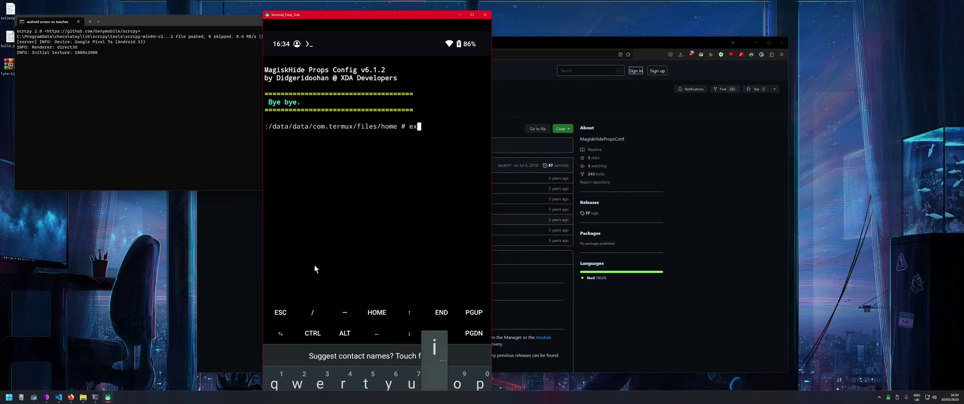
key("Return")
type("exit")
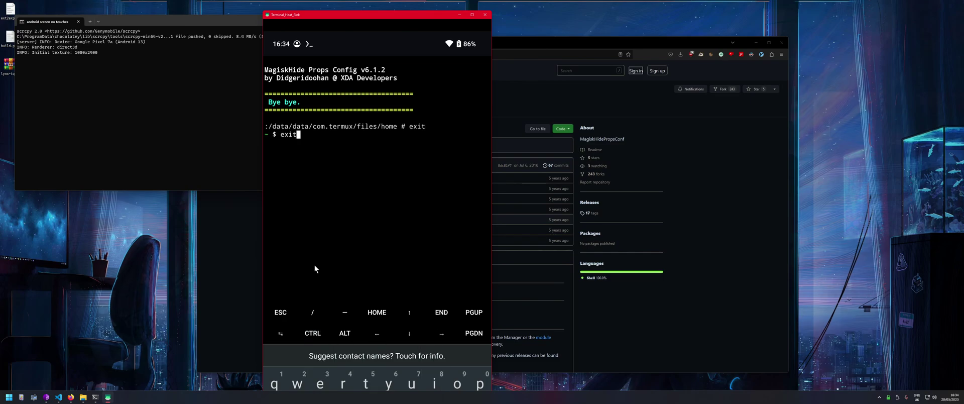
key("Return")
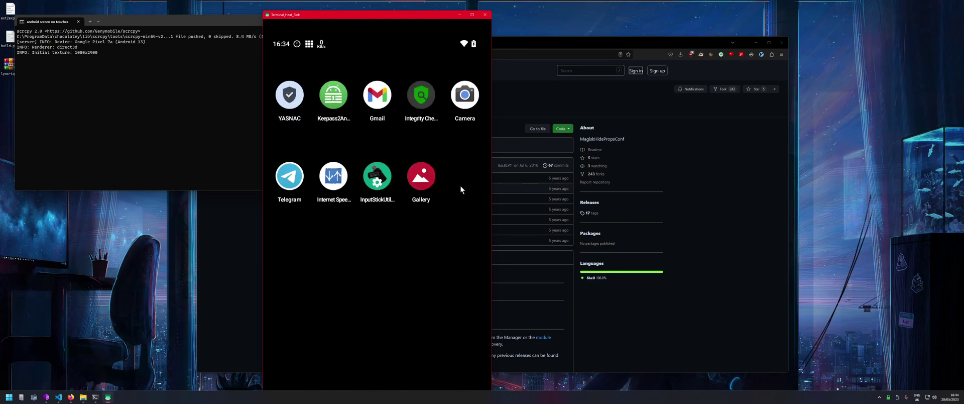
Look over the phone's notifications and collapse the notification shade again.
key("alt+n")
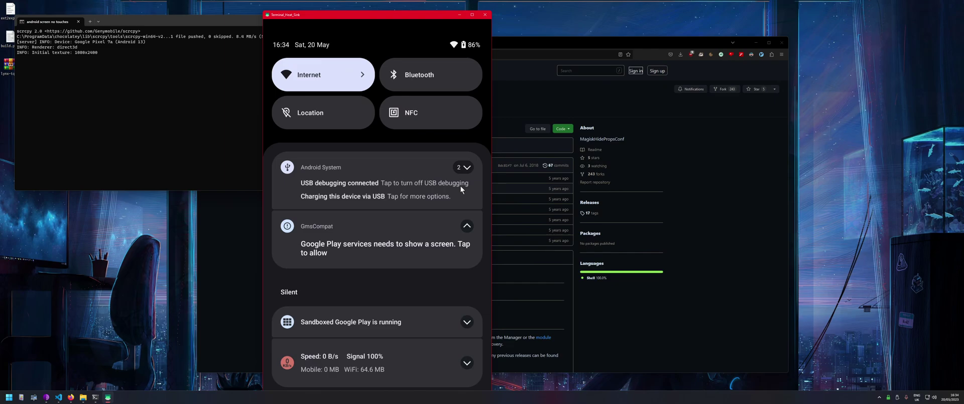
key("alt+shift+n")
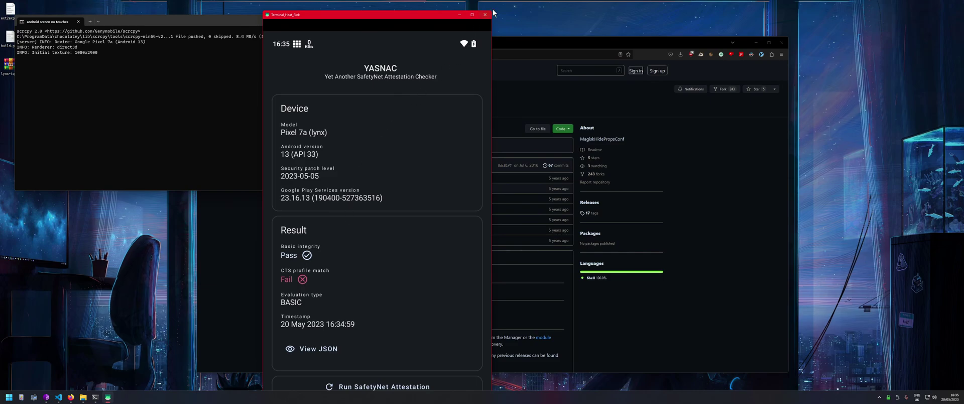
Move and narrow the mirrored phone window to fit the YASNAC results, and close the phone mirror.
left_click_drag(342, 12, 367, 29)
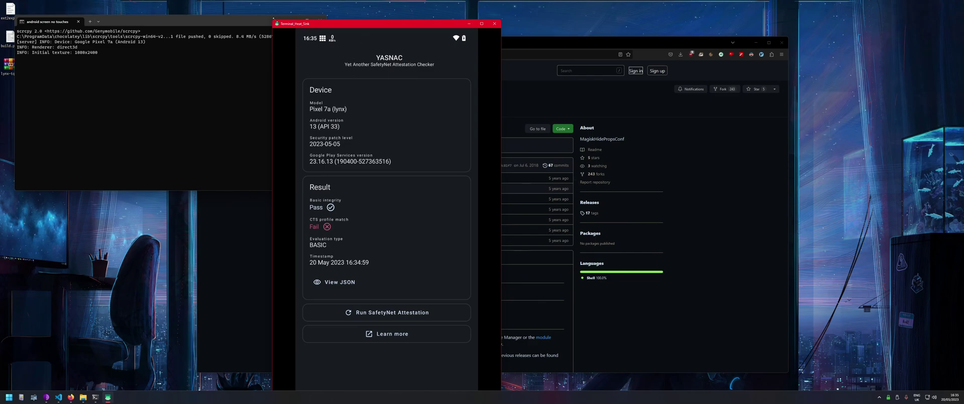
left_click_drag(272, 20, 313, 19)
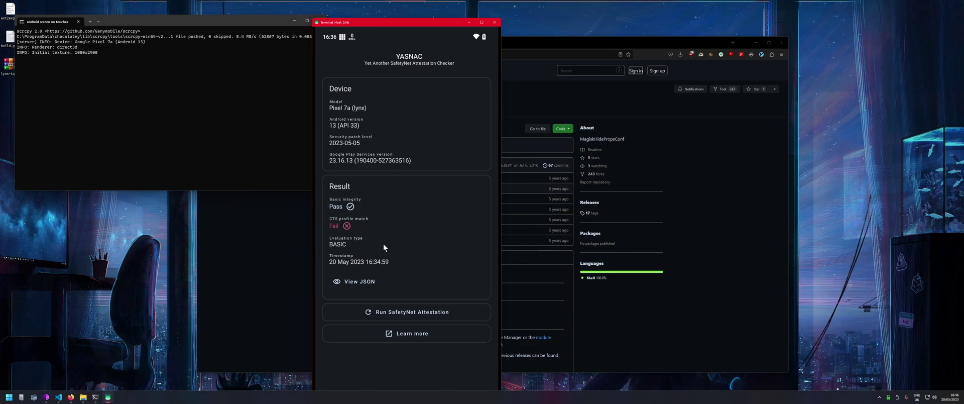
left_click(495, 22)
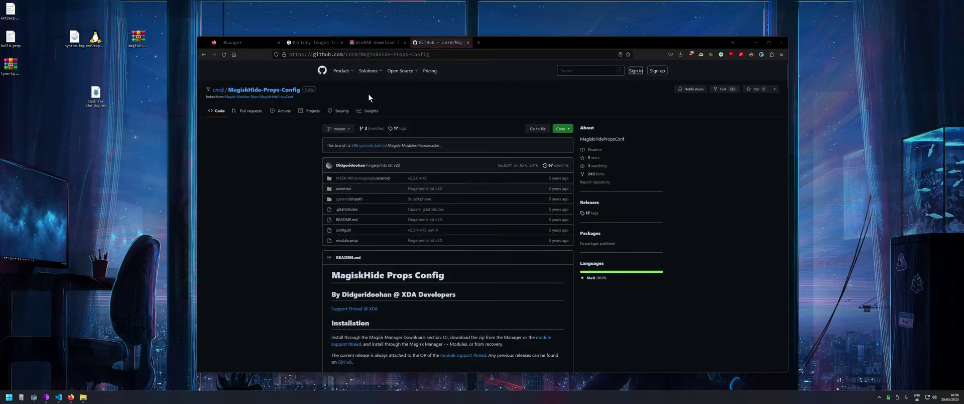